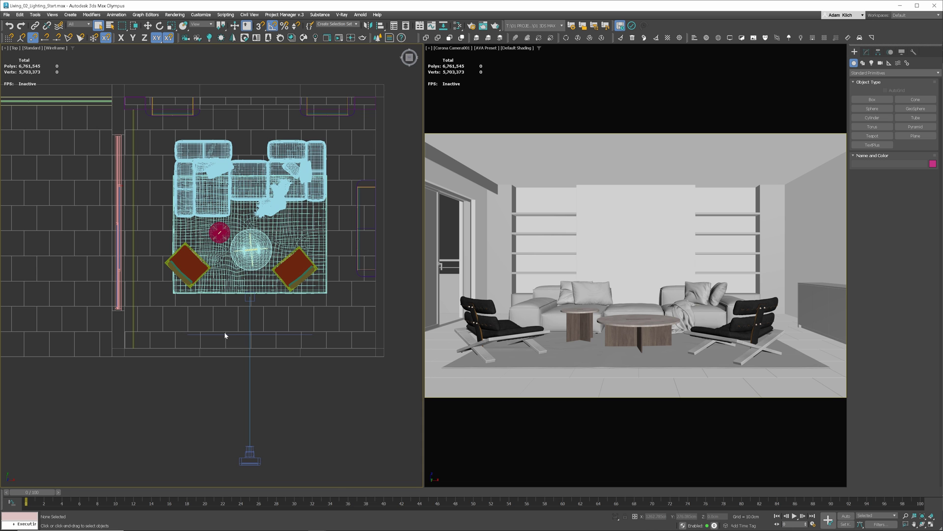
- Orbit the Top viewport into a tilted, shaded view of the room's exterior and balcony
alt+middle_drag(225, 335, 296, 216)
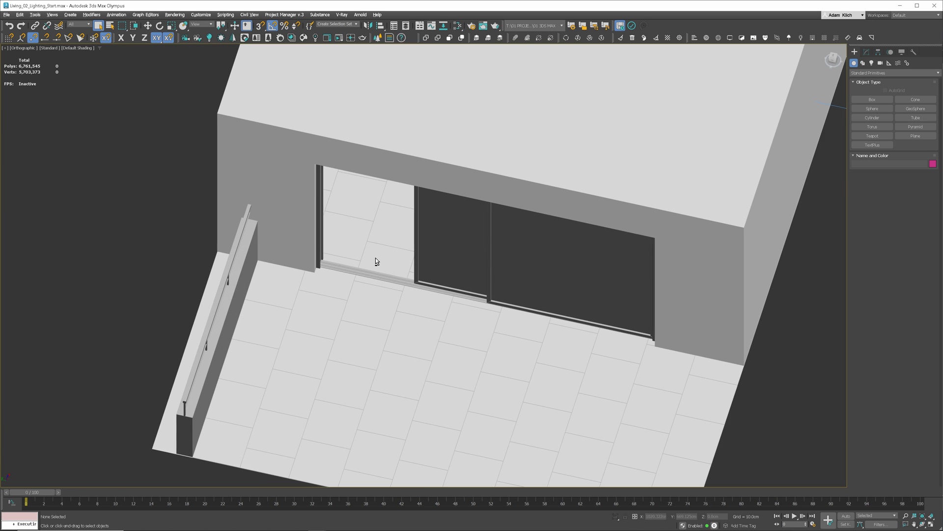
- Create a new CoronaPhysicalMtl node in the Slate editor using the Glass preset
key(m)
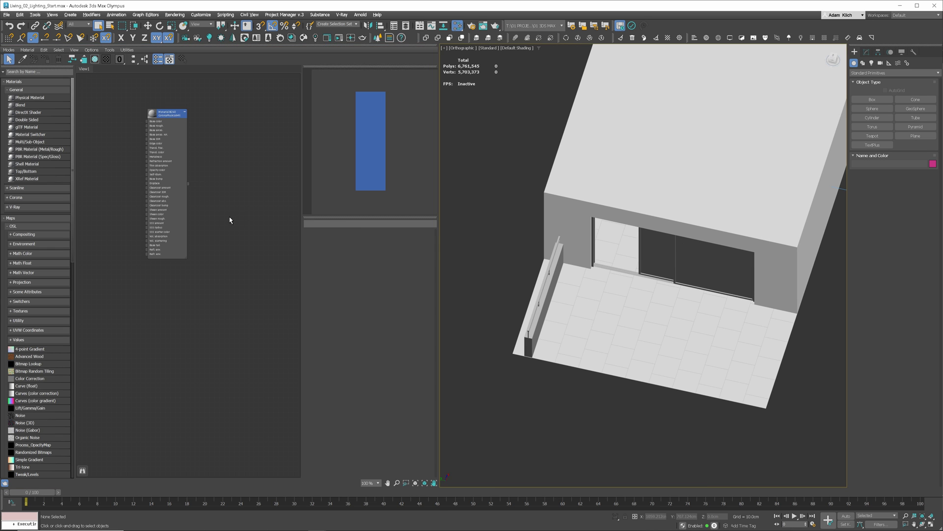
middle_drag(191, 250, 213, 181)
right_click(200, 228)
mouse_move(225, 233)
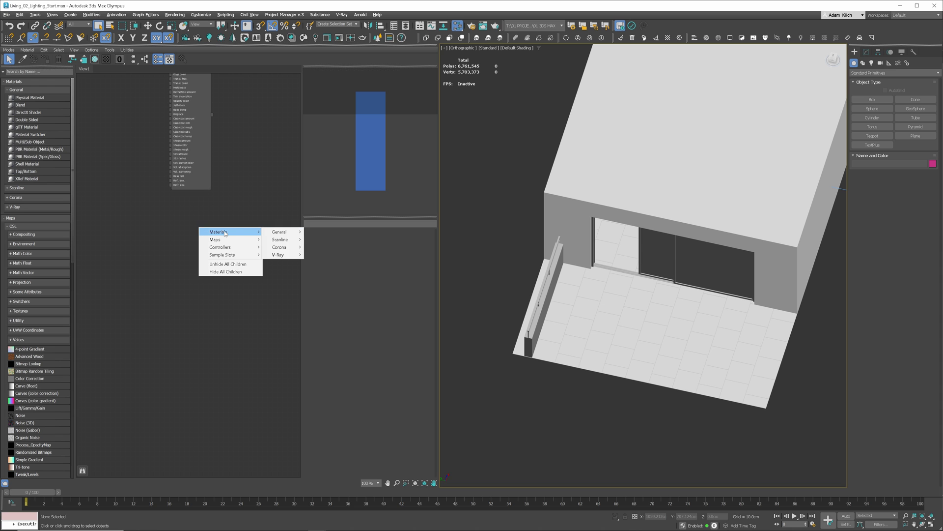
mouse_move(296, 249)
click(332, 247)
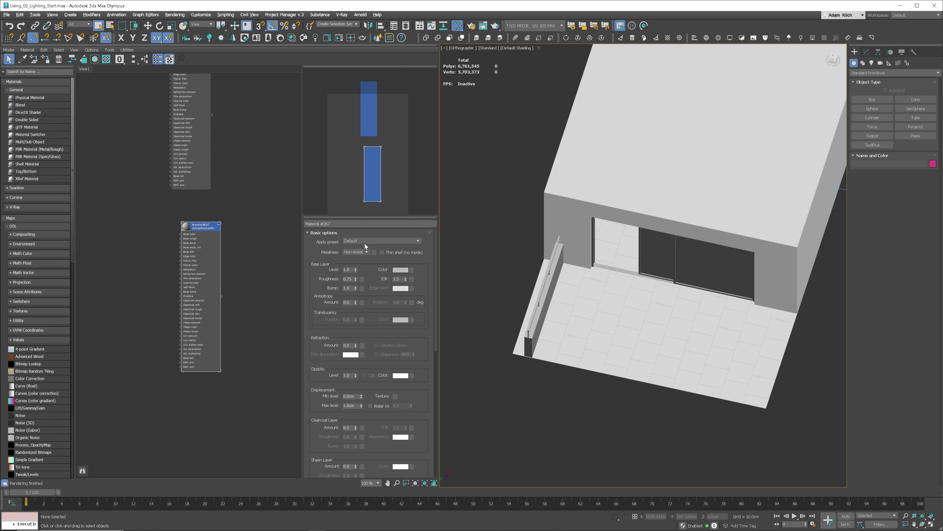
click(366, 241)
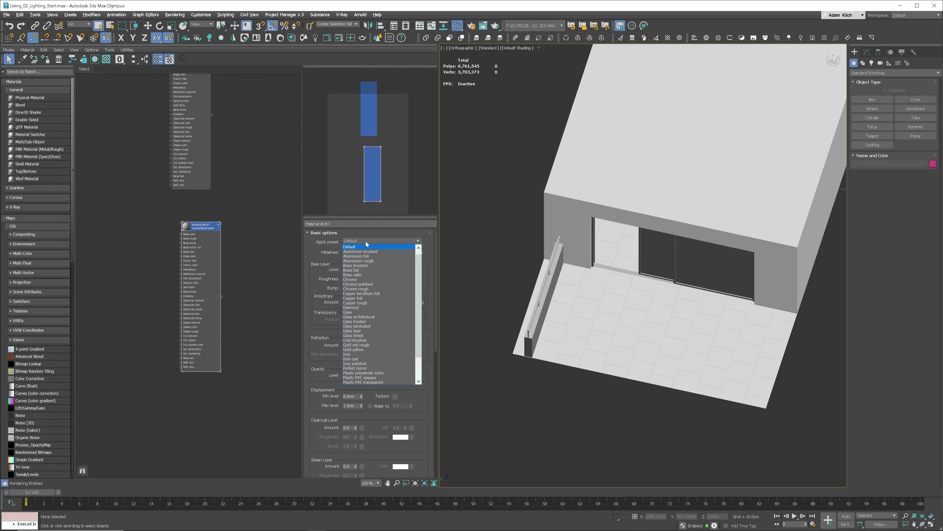
click(349, 313)
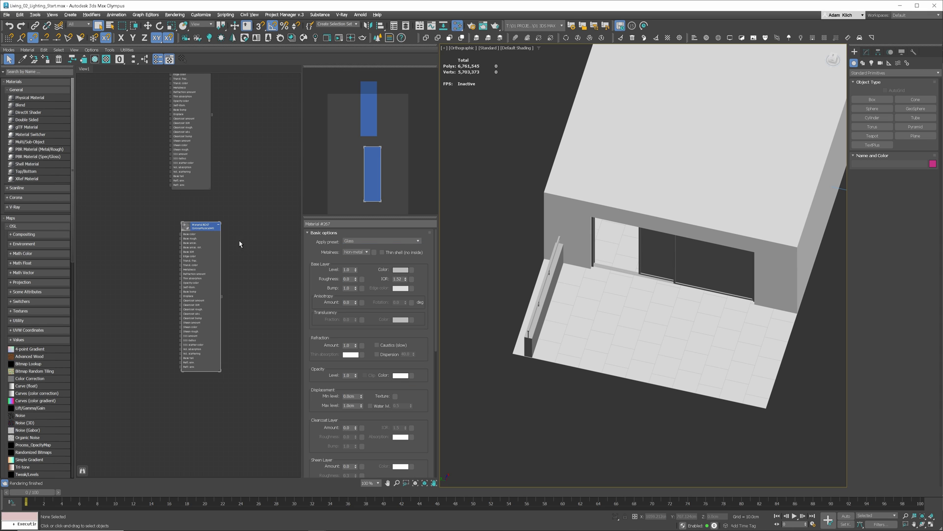
drag(198, 226, 203, 232)
- Assign the glass material to the two balcony door panels
key(w)
click(654, 251)
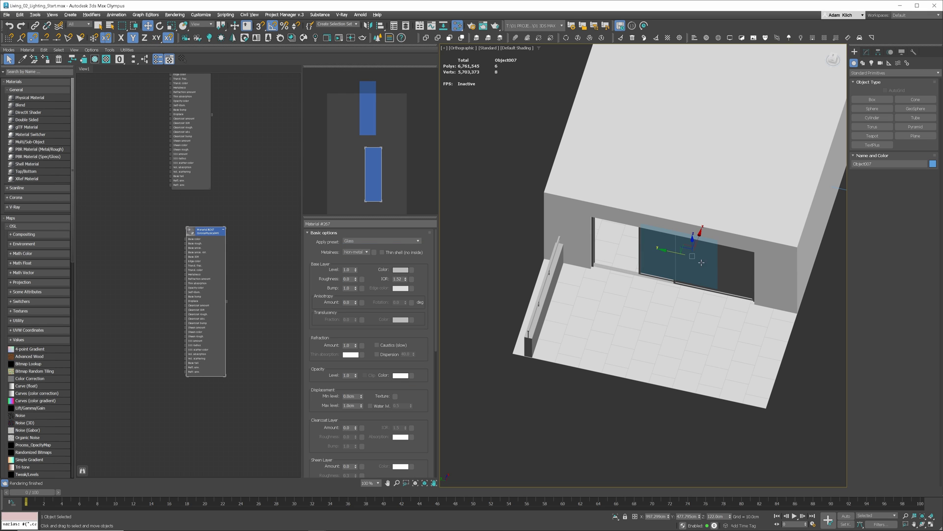
drag(194, 229, 199, 230)
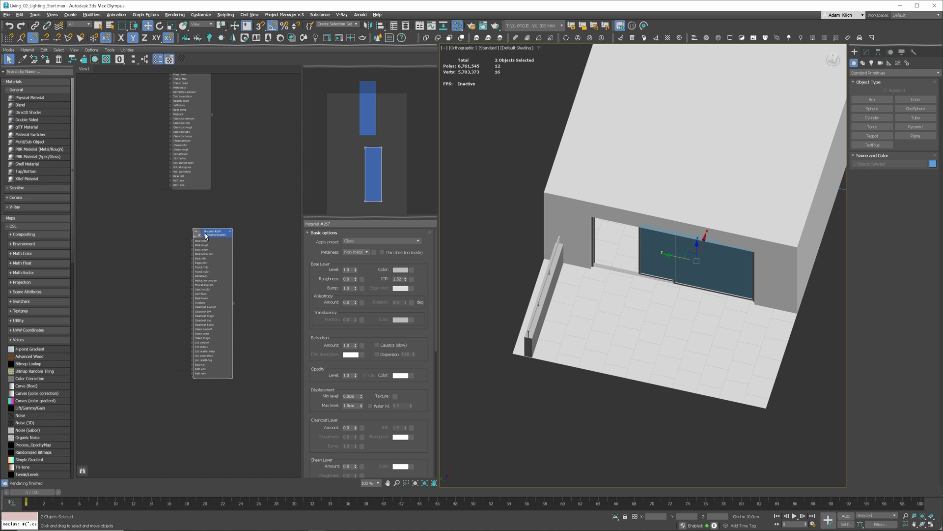
click(46, 60)
click(507, 222)
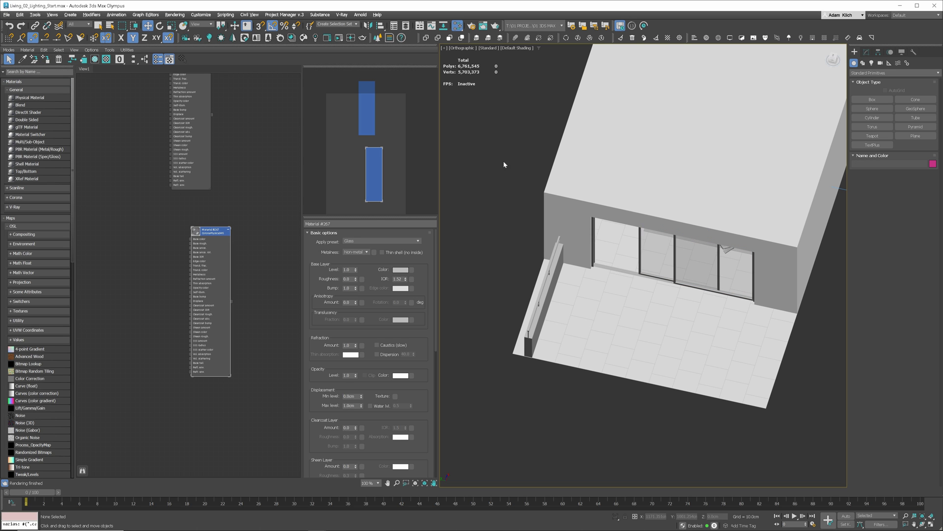
- Enable the scene material override in Render Setup with a CoronaPhysicalMtl
click(469, 26)
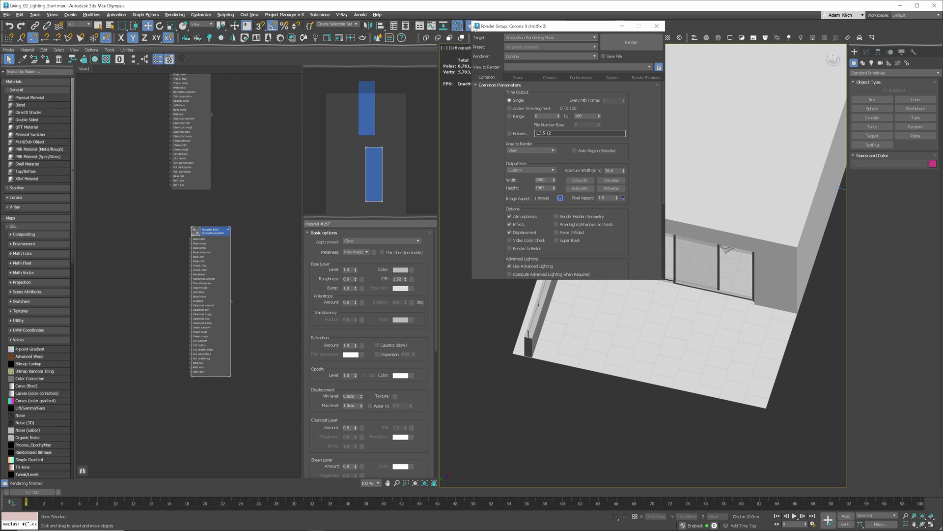
click(519, 78)
click(498, 162)
click(580, 162)
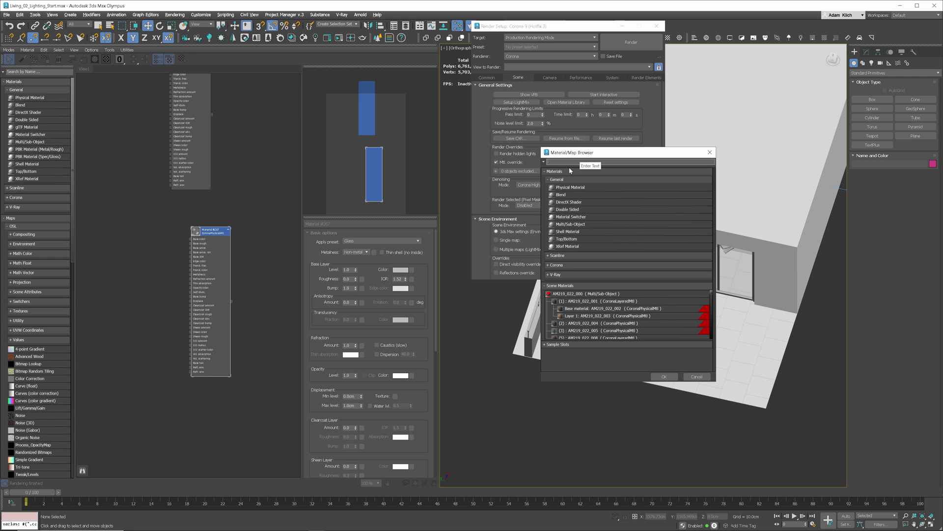
click(560, 179)
click(562, 198)
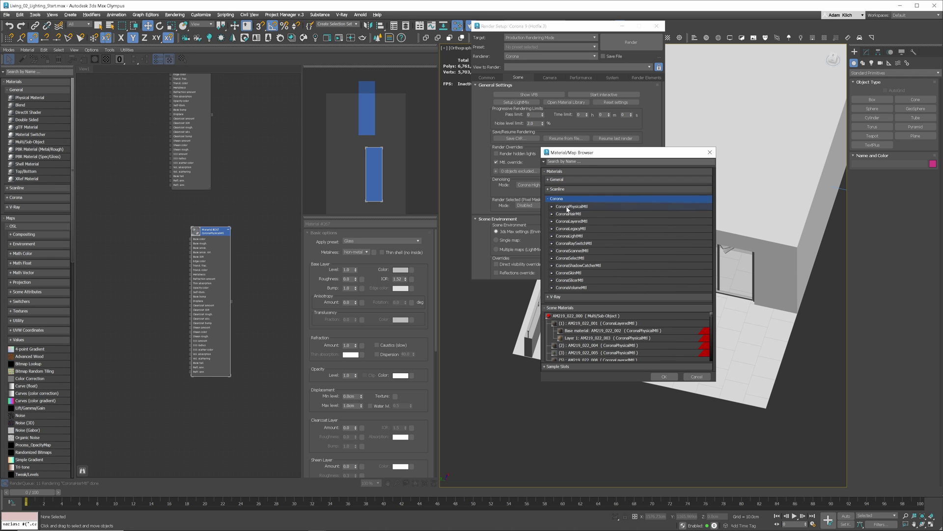
double_click(570, 206)
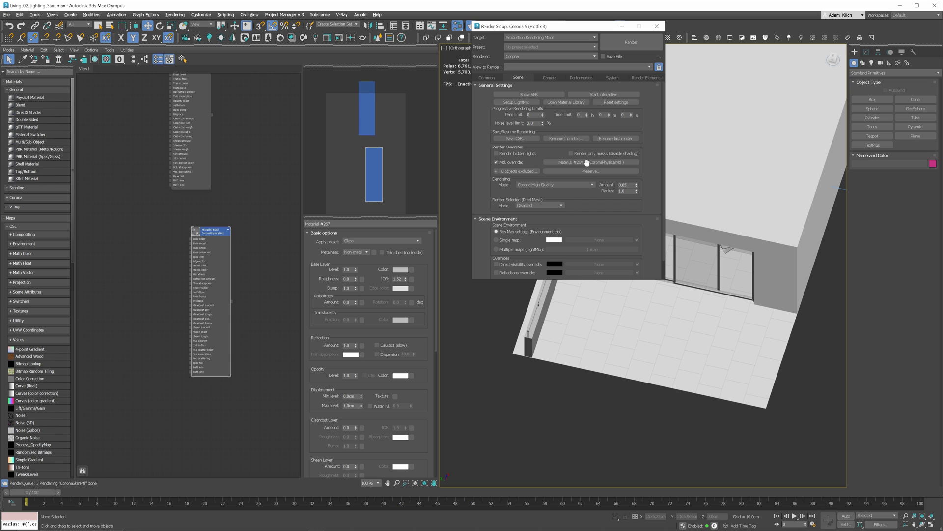
- Exclude the balcony door panels from the material override
click(496, 171)
click(734, 266)
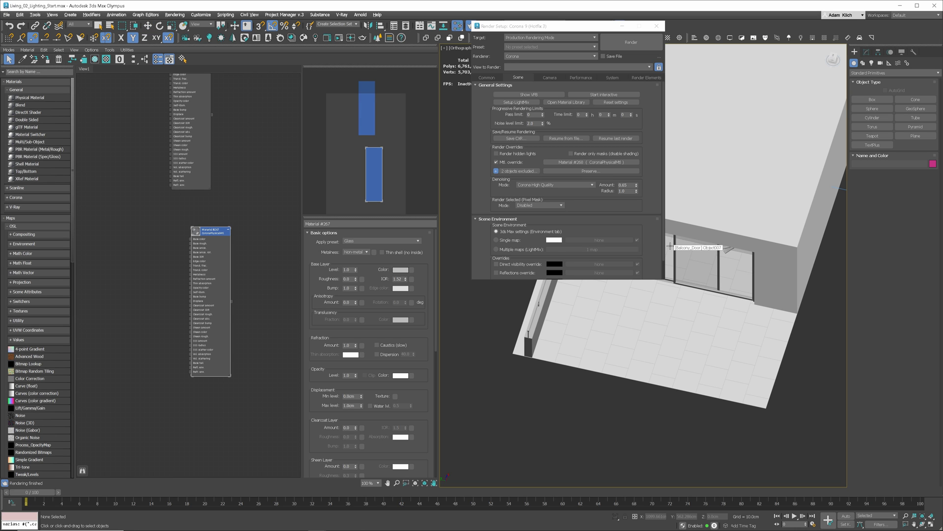
click(496, 171)
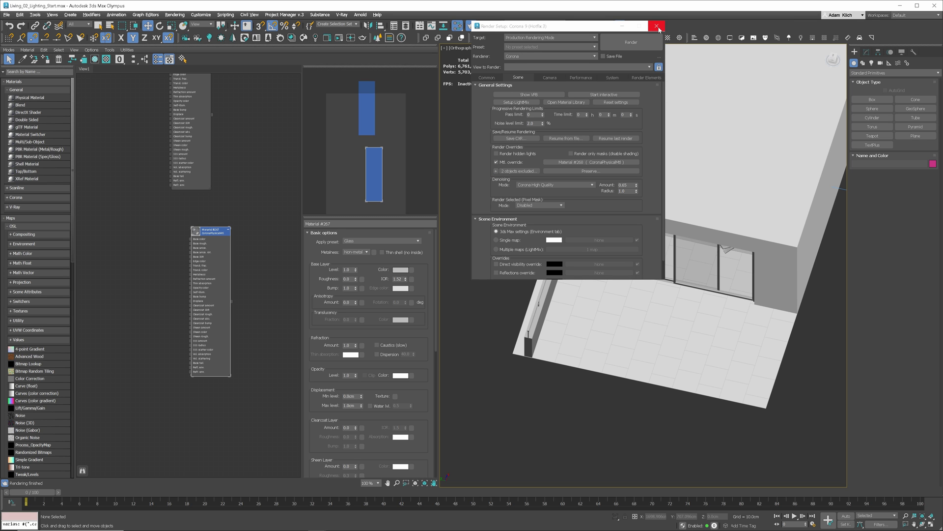
click(658, 26)
- Drag out a targeted Corona Sun in the Top viewport aimed at the room
key(m)
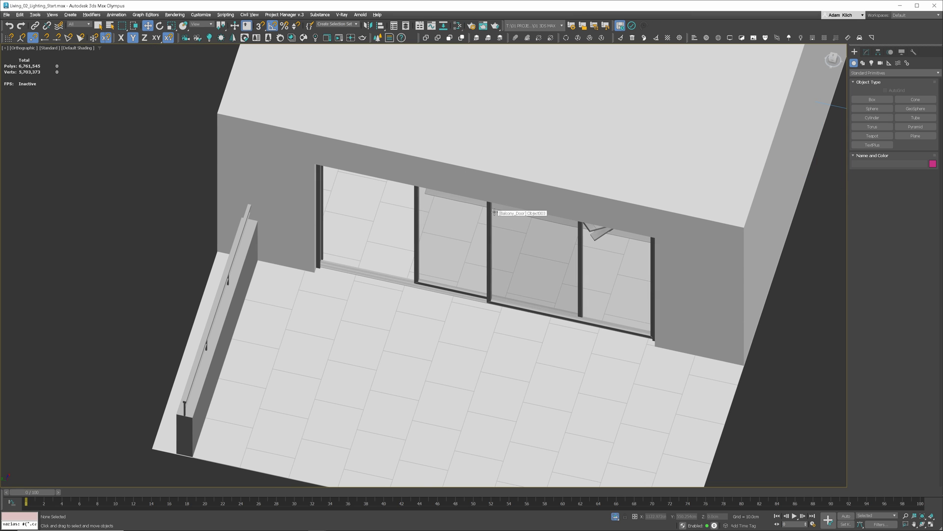
key(alt+w)
key(t)
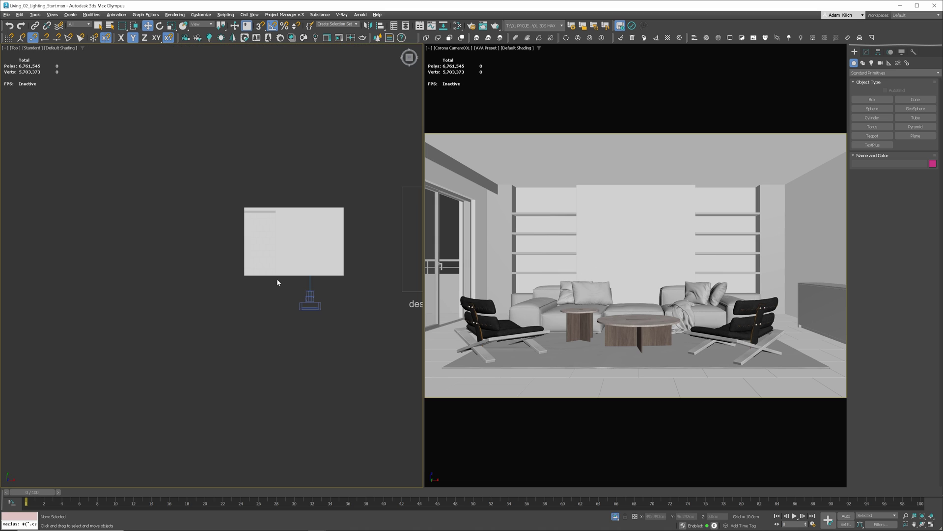
click(871, 63)
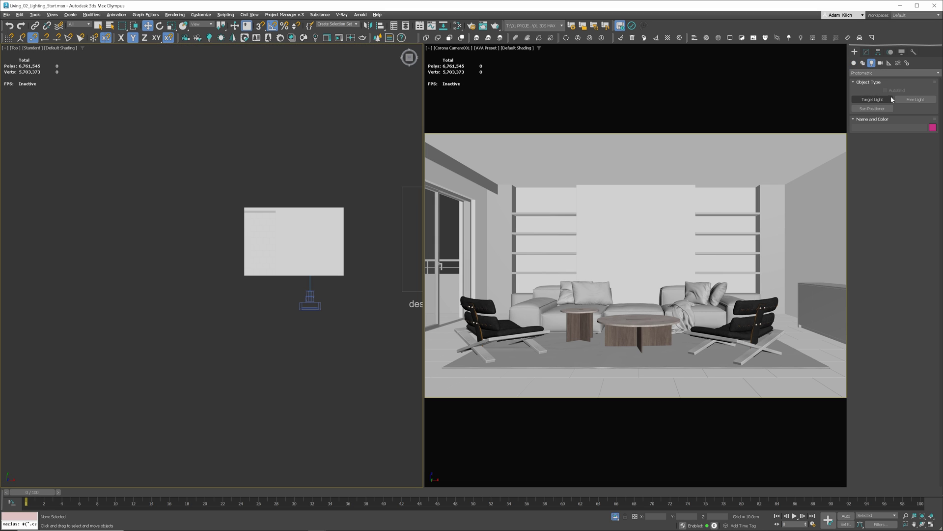
click(884, 74)
click(879, 94)
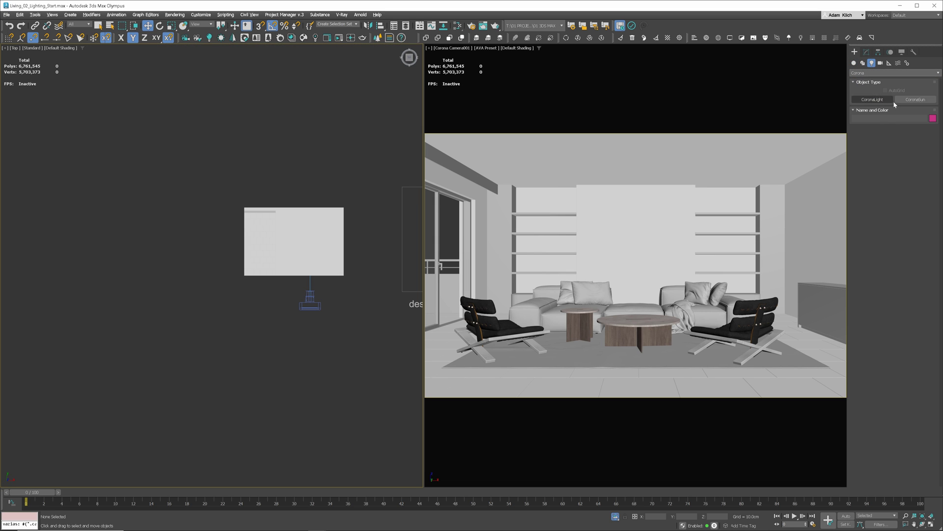
click(907, 100)
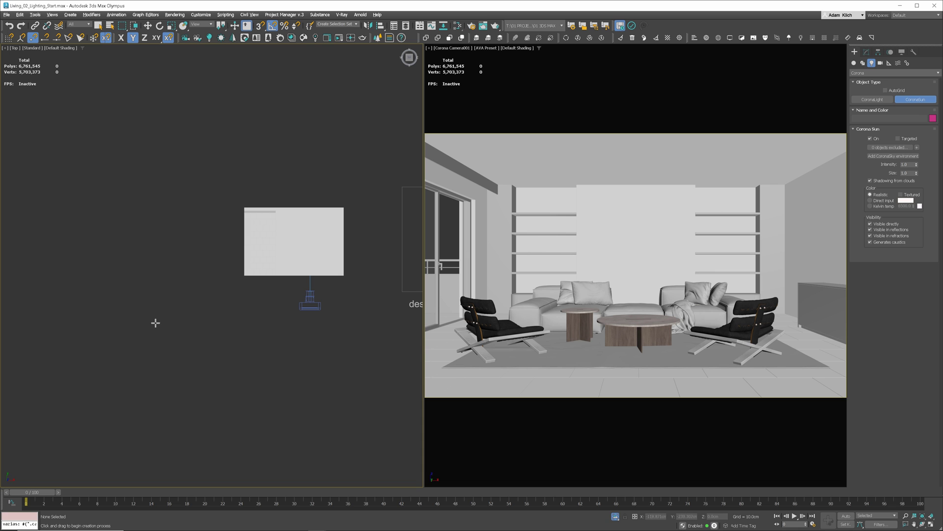
drag(126, 340, 271, 249)
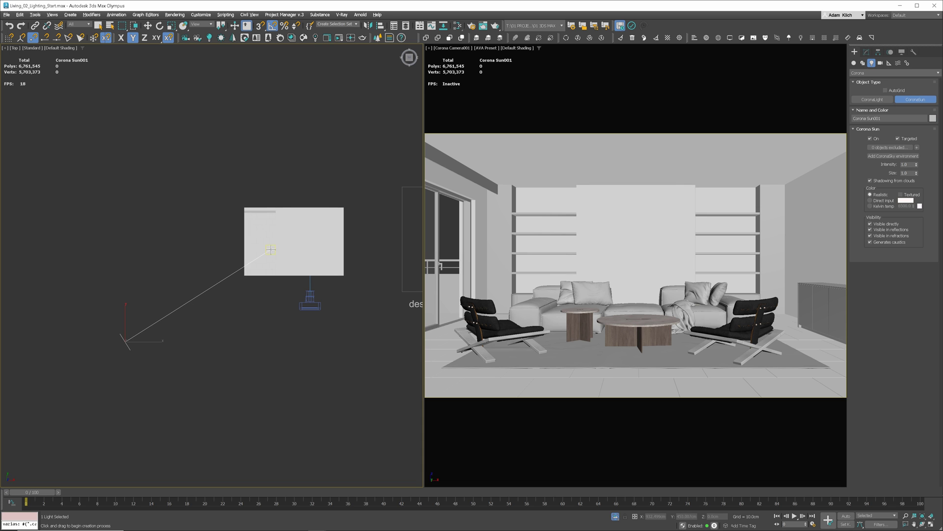
click(332, 47)
right_click(326, 108)
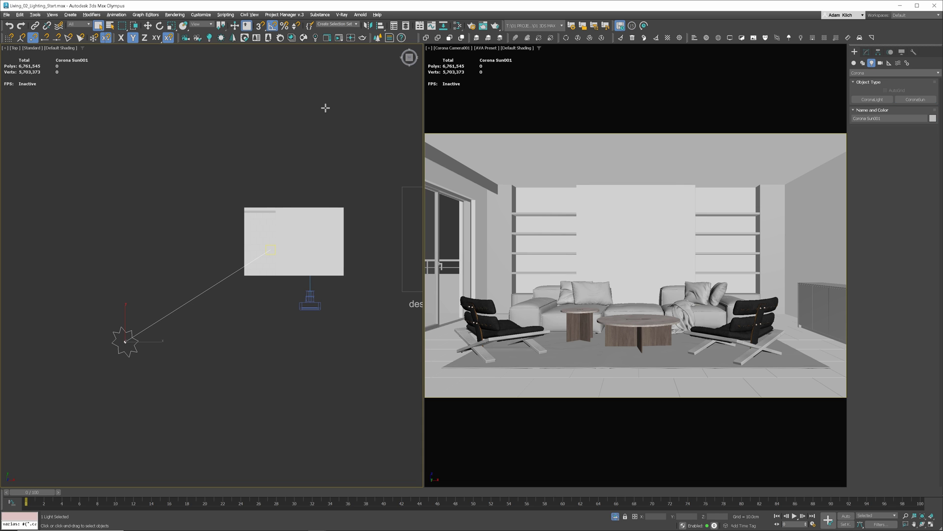
- Add a Corona Sky as the environment map from the sun's parameters
key(8)
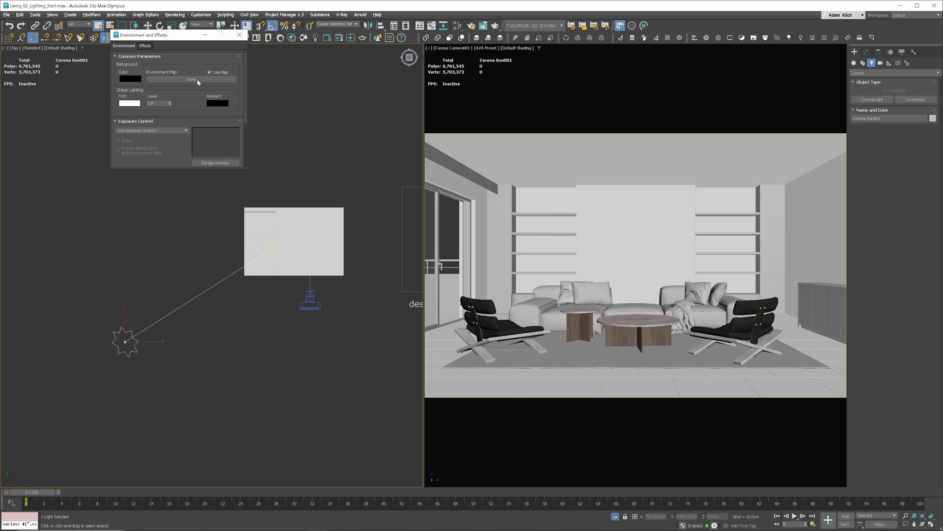
click(866, 52)
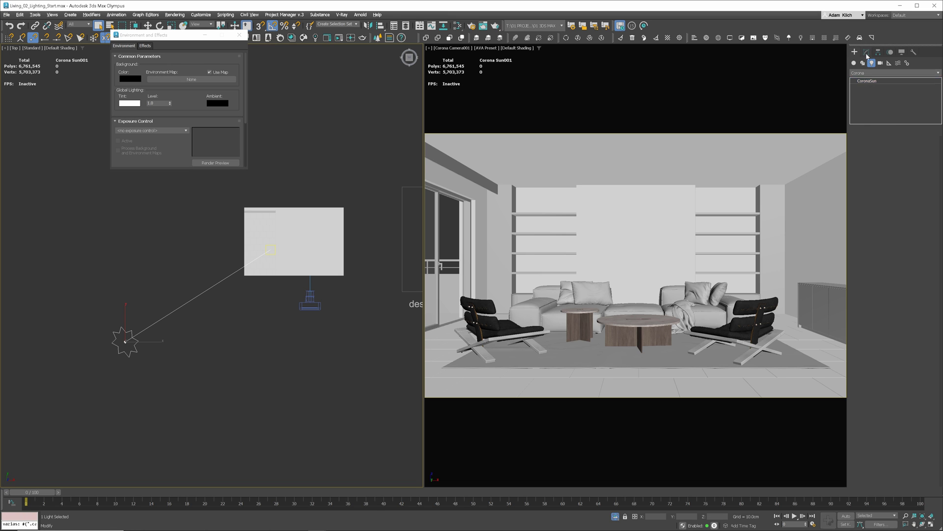
click(893, 171)
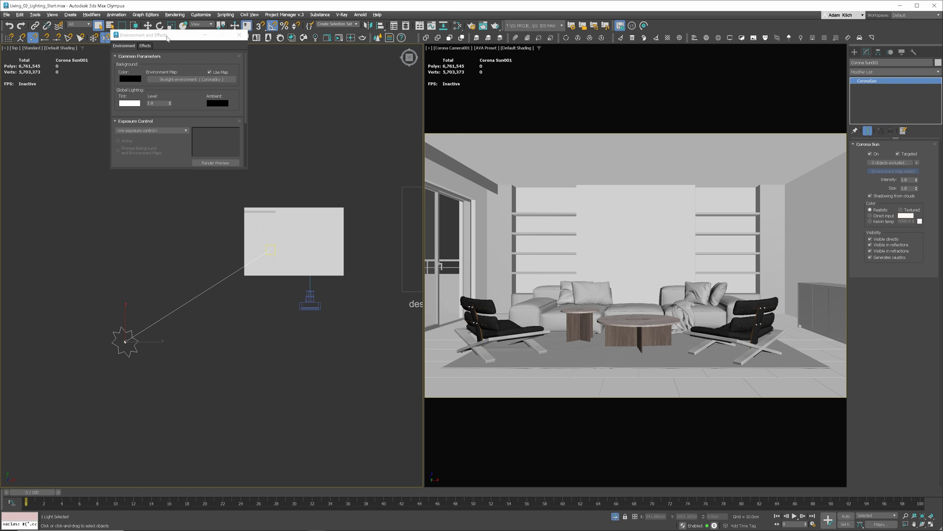
click(239, 35)
right_click(644, 232)
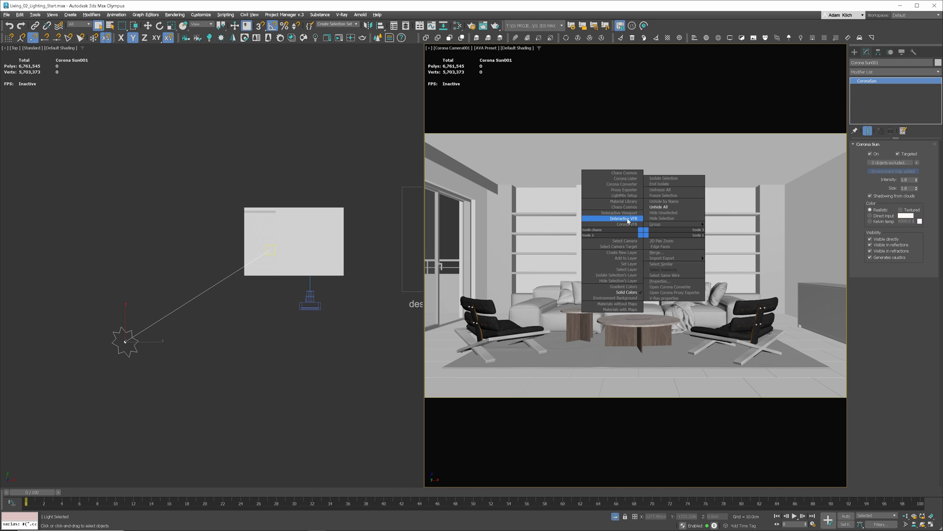
- Start an interactive render of the camera view and nudge the sun up and left
click(630, 218)
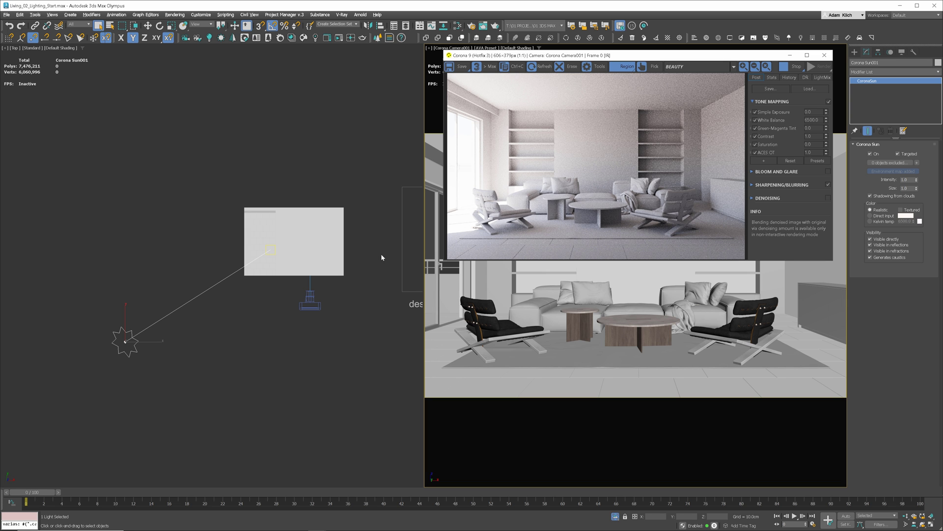
right_click(152, 306)
key(w)
drag(135, 328, 125, 320)
drag(584, 163, 439, 239)
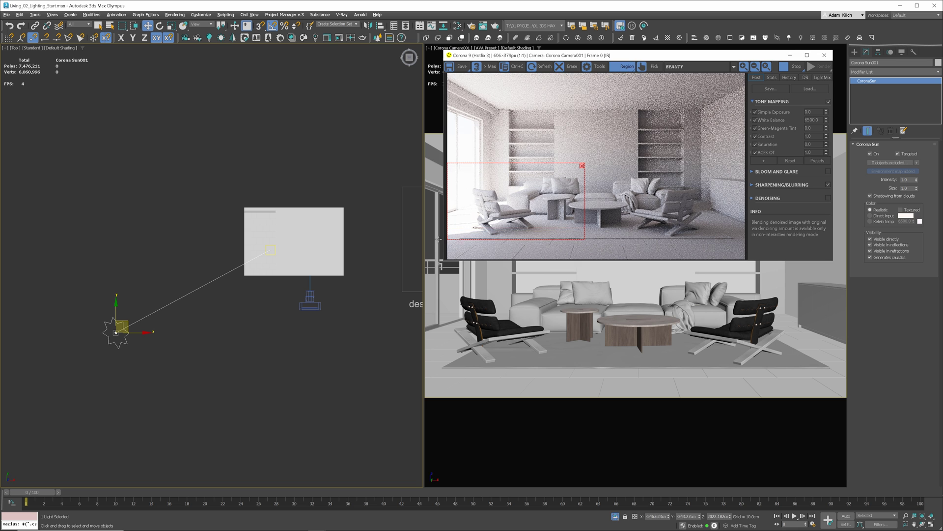
click(582, 166)
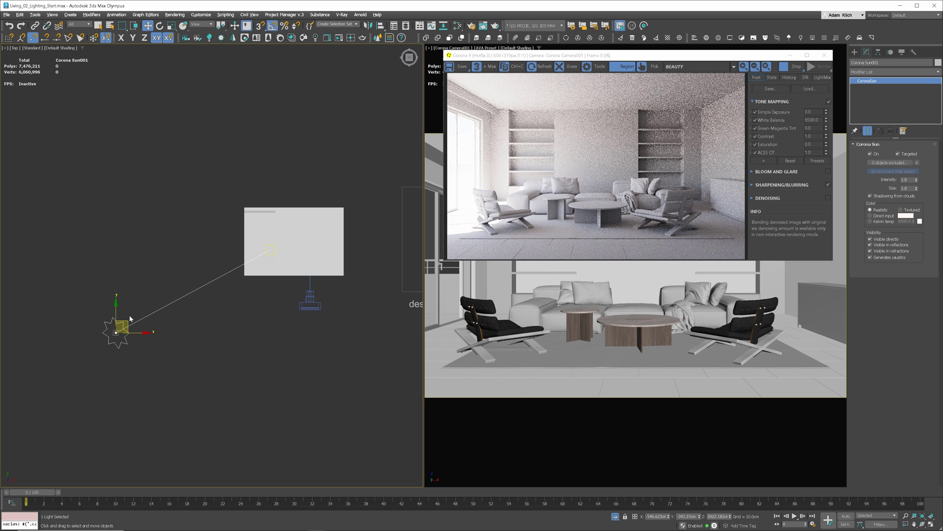
- Keep repositioning the Corona Sun in the Top view to tune window sunlight
drag(127, 323, 44, 343)
middle_drag(202, 316, 244, 302)
scroll(243, 302, down, 2)
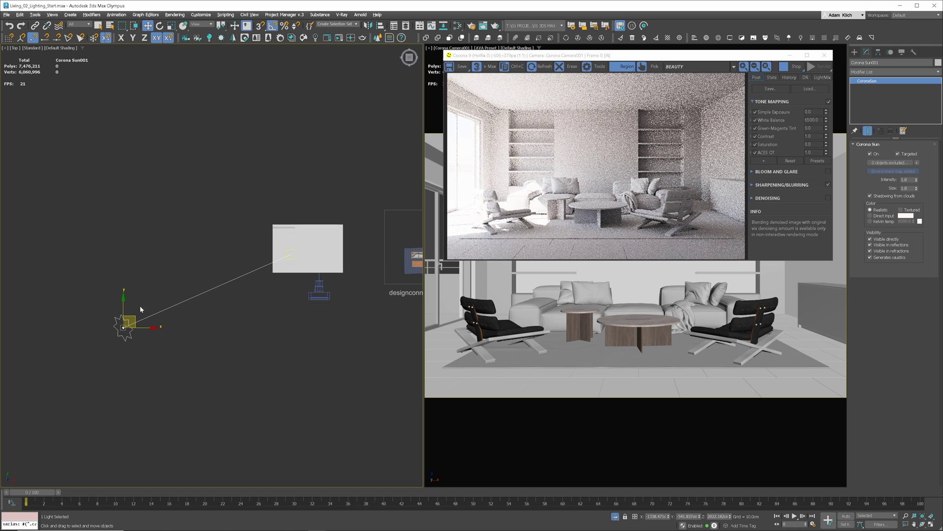
drag(134, 316, 153, 389)
middle_drag(267, 298, 285, 260)
scroll(285, 260, down, 2)
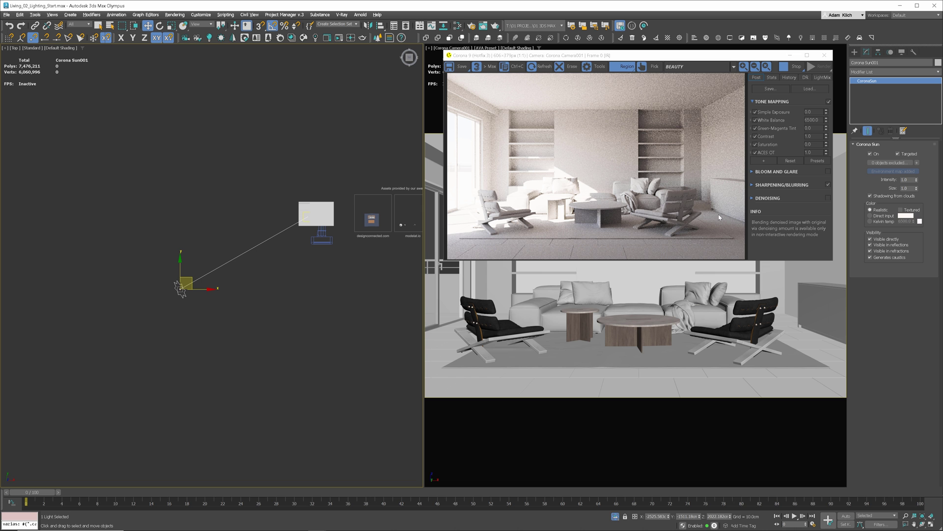
- Set the Corona Sun size to 0.1 and keep a render copy for comparison
double_click(908, 188)
text(0.1)
key(Return)
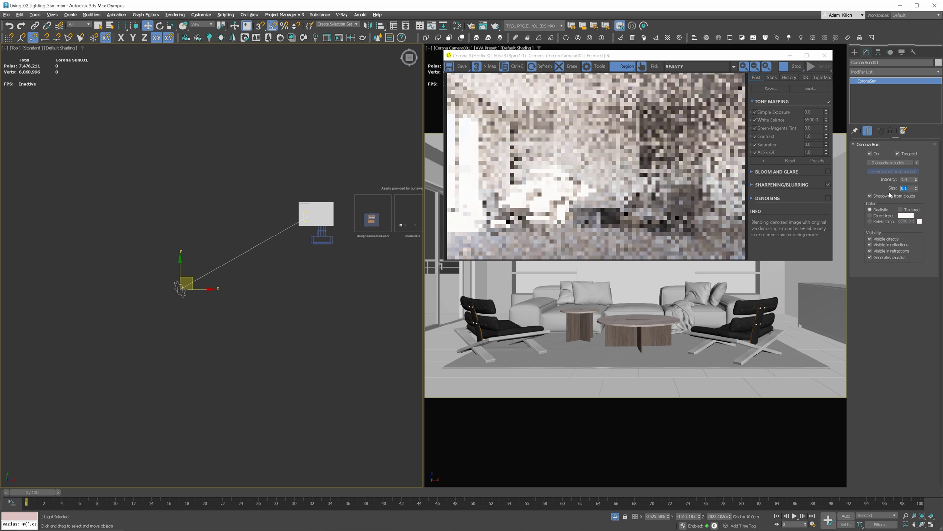
click(489, 67)
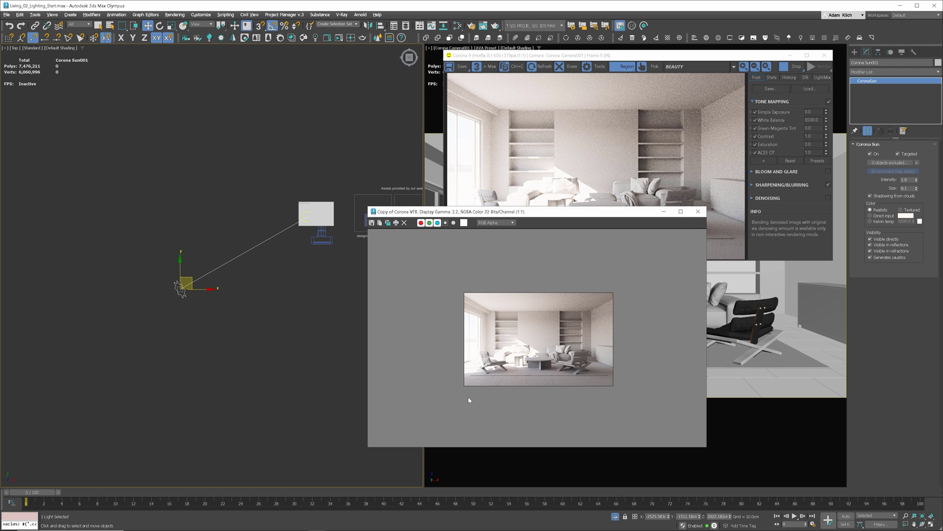
scroll(537, 362, up, 1)
drag(546, 211, 608, 252)
- Compare a sun size of 20, then settle on a sun size of 5
double_click(907, 188)
text(20)
key(Return)
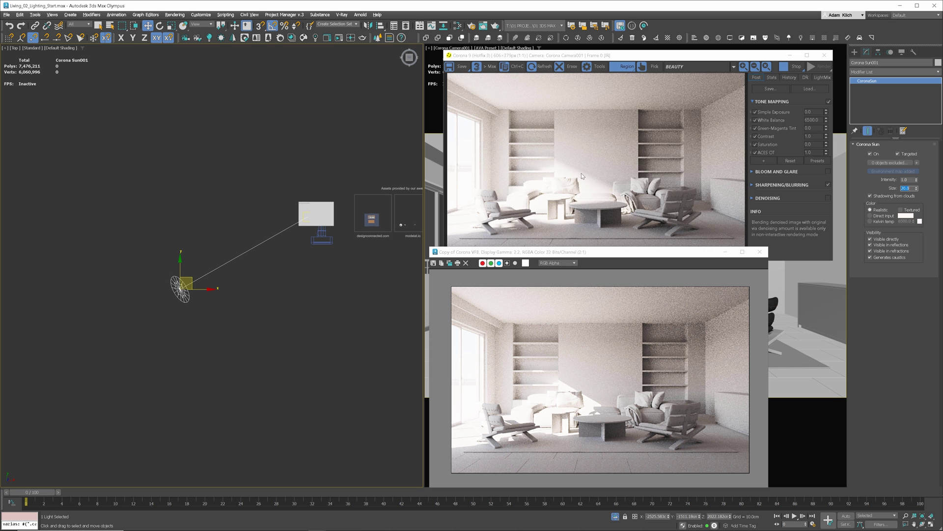
click(760, 252)
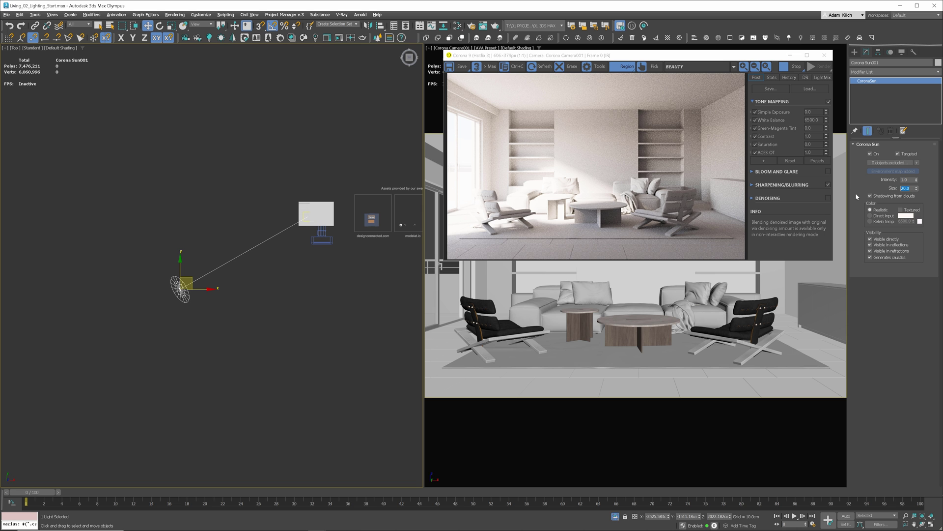
text(5)
key(Return)
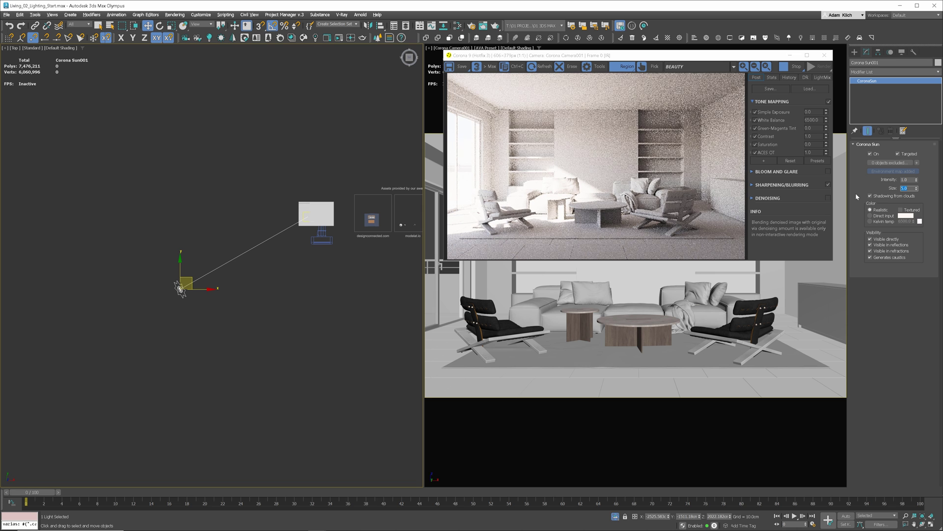
click(798, 67)
- Generate LightMix elements for Environment - Skylight and Corona Sun001, then restart interactive LightMix rendering
click(487, 26)
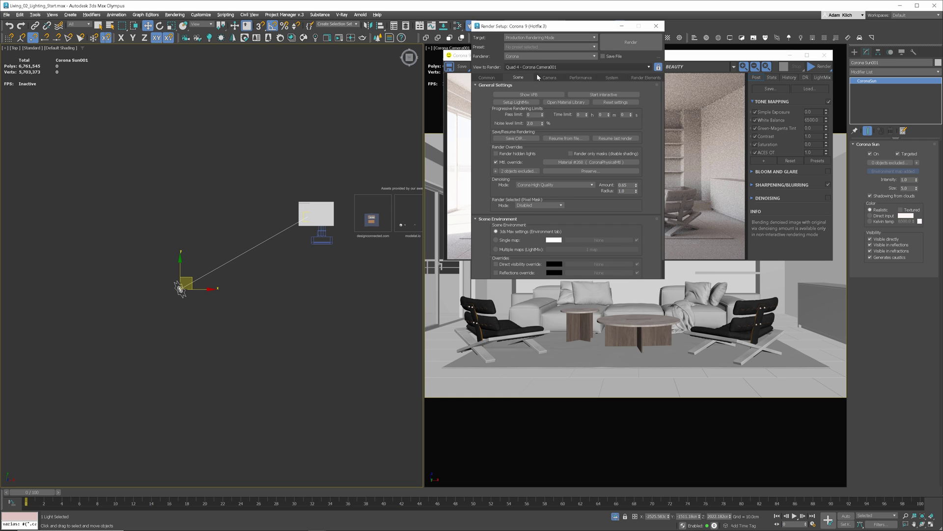
click(526, 104)
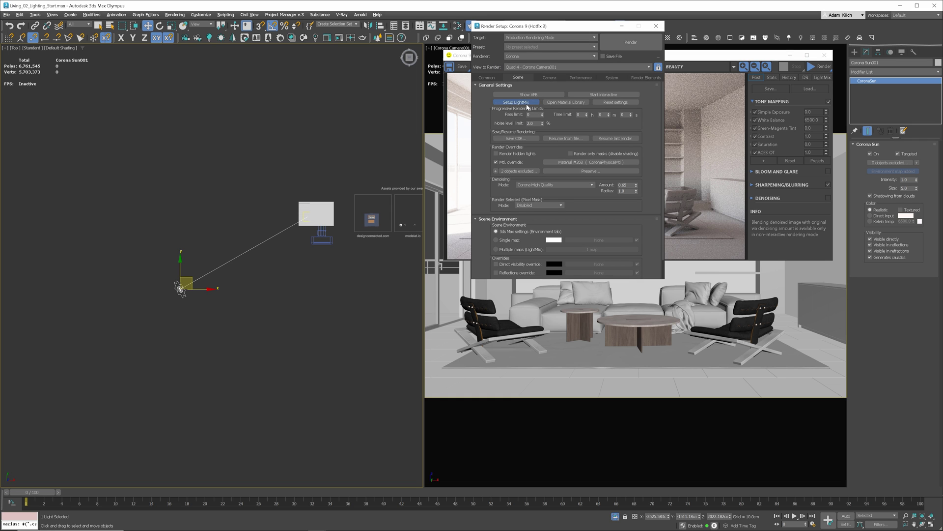
click(569, 162)
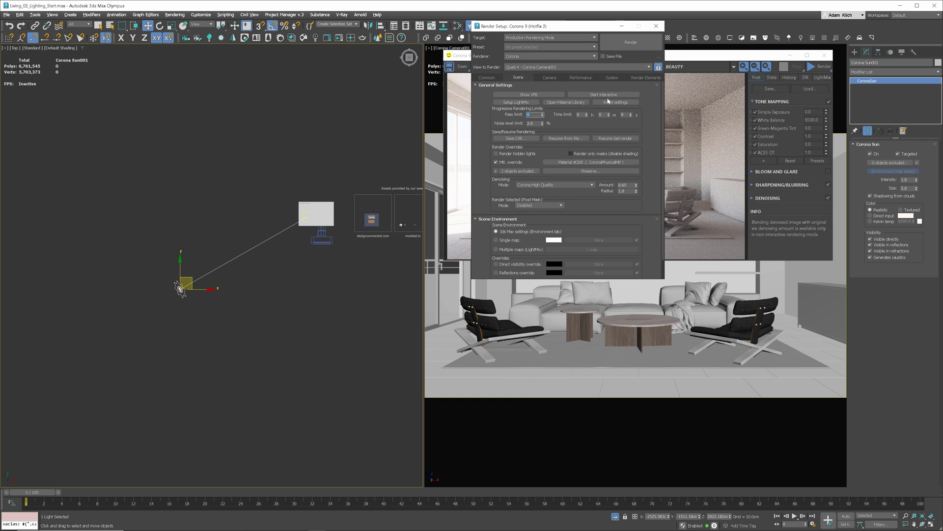
click(638, 77)
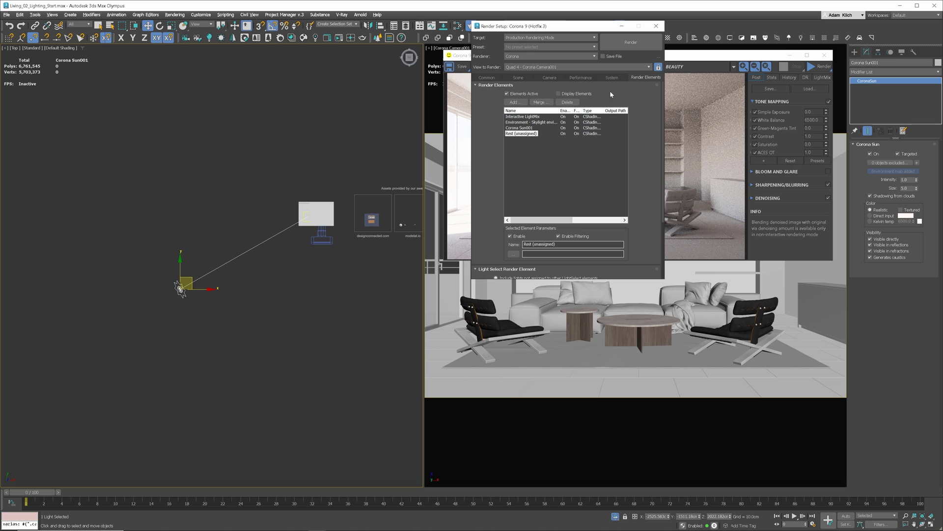
click(532, 123)
click(529, 129)
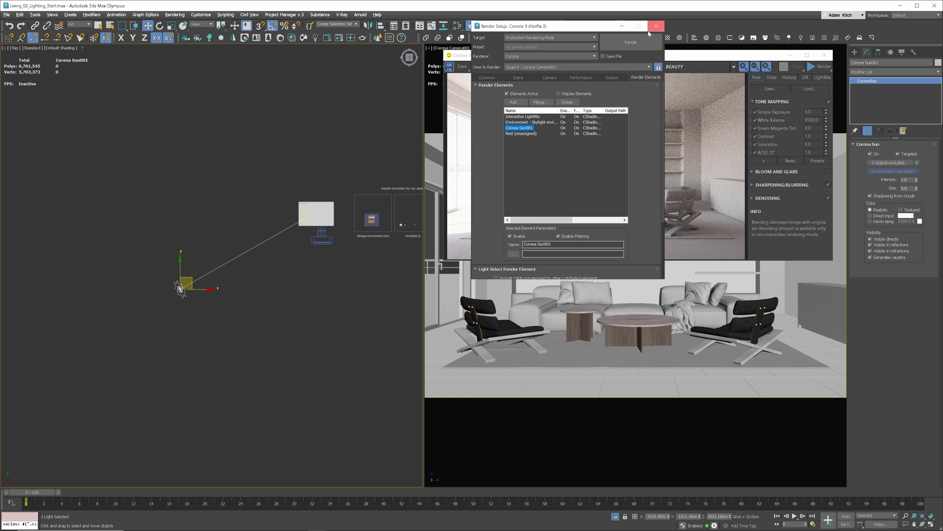
click(655, 25)
right_click(370, 128)
click(353, 113)
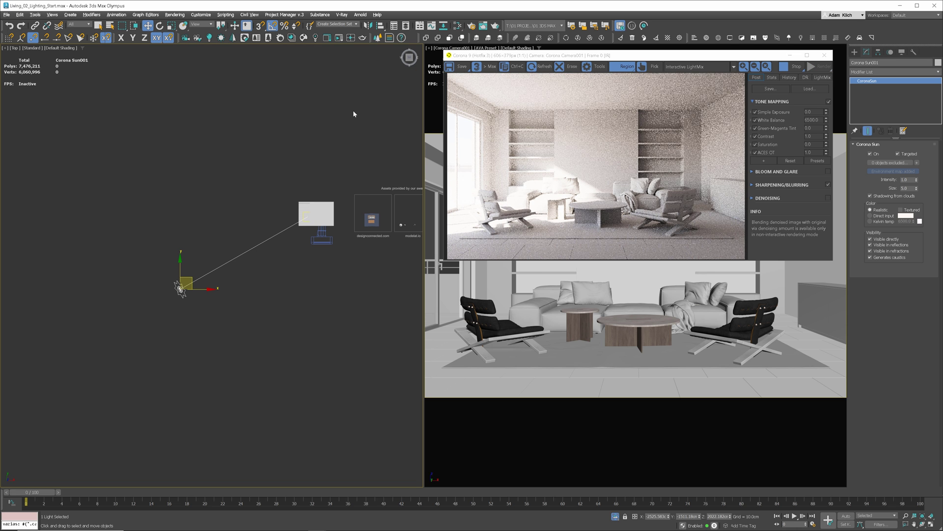
- Toggle the skylight layer off and on, then set Corona Sun001's LightMix value to 0.10
click(816, 78)
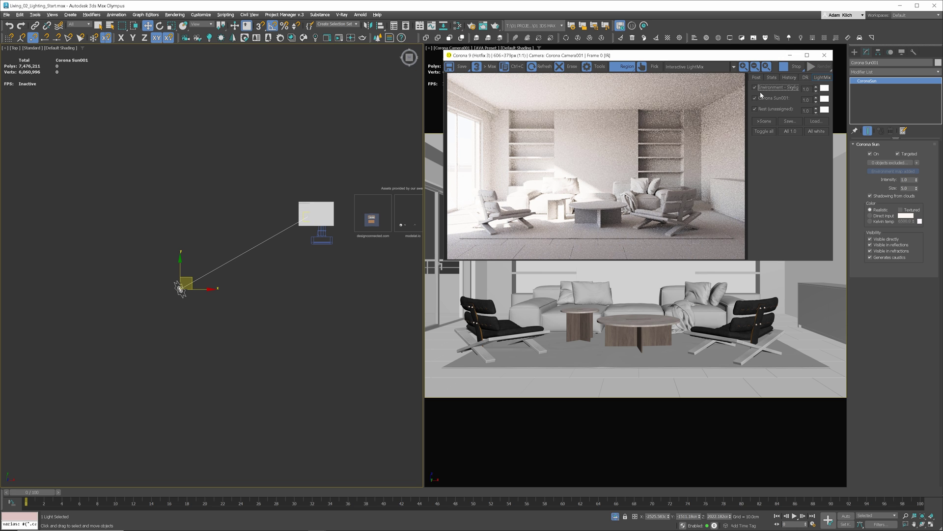
click(755, 86)
click(755, 87)
drag(817, 132, 815, 247)
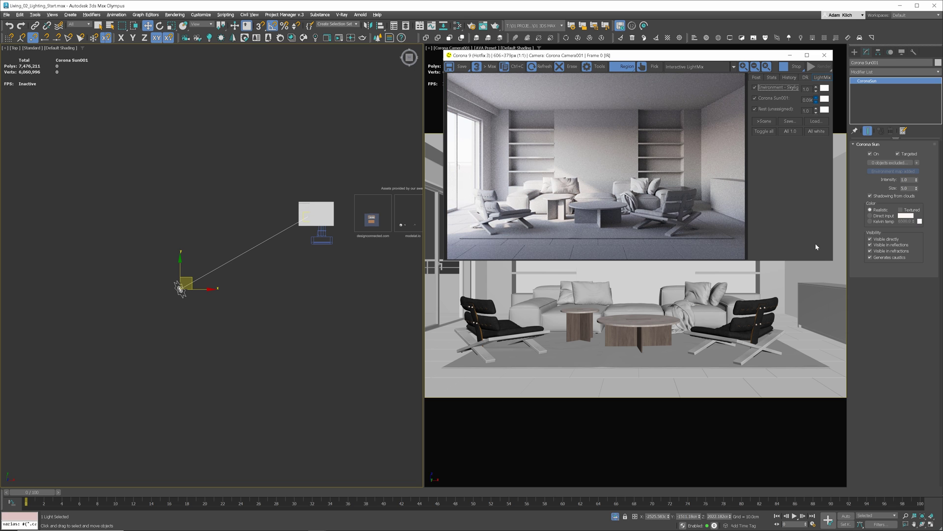
click(811, 99)
key(Return)
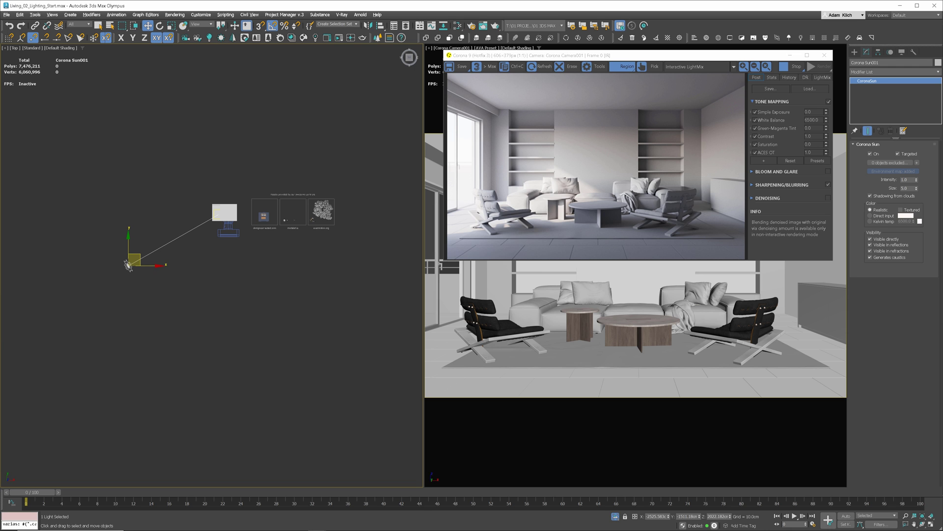
click(324, 208)
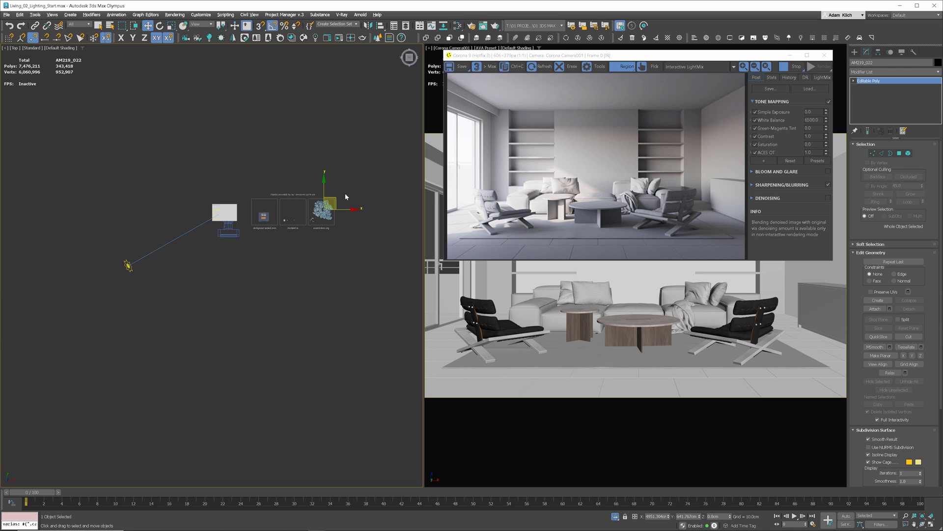
- Move the AM219_022 plant left and turn off the LightMix skylight layer
drag(335, 197, 195, 215)
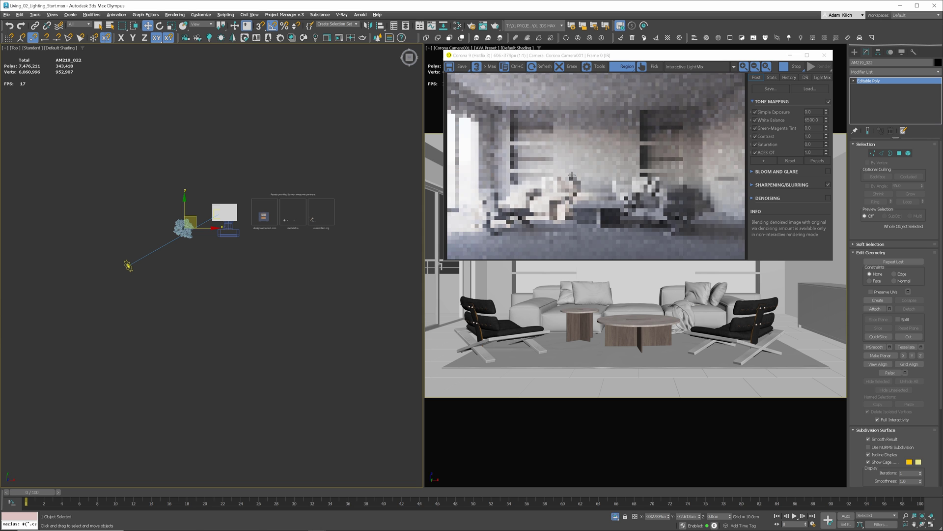
click(816, 77)
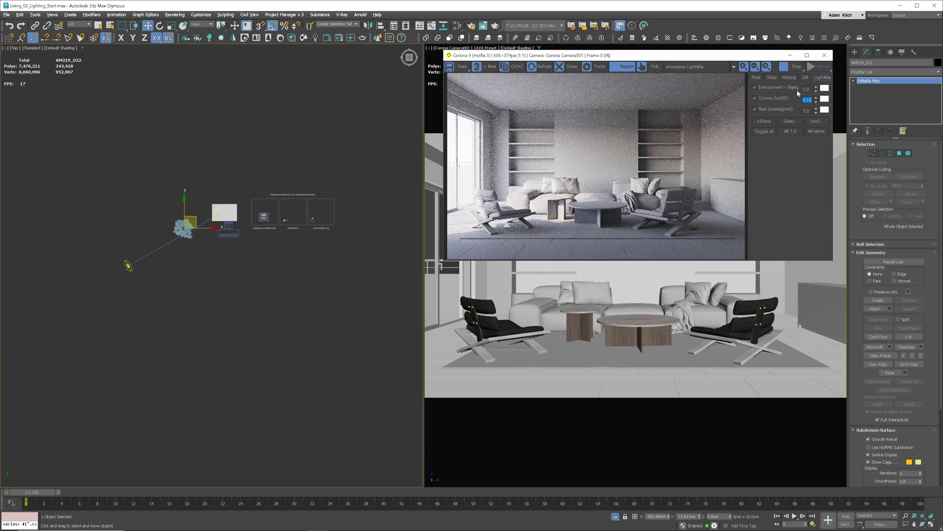
click(756, 88)
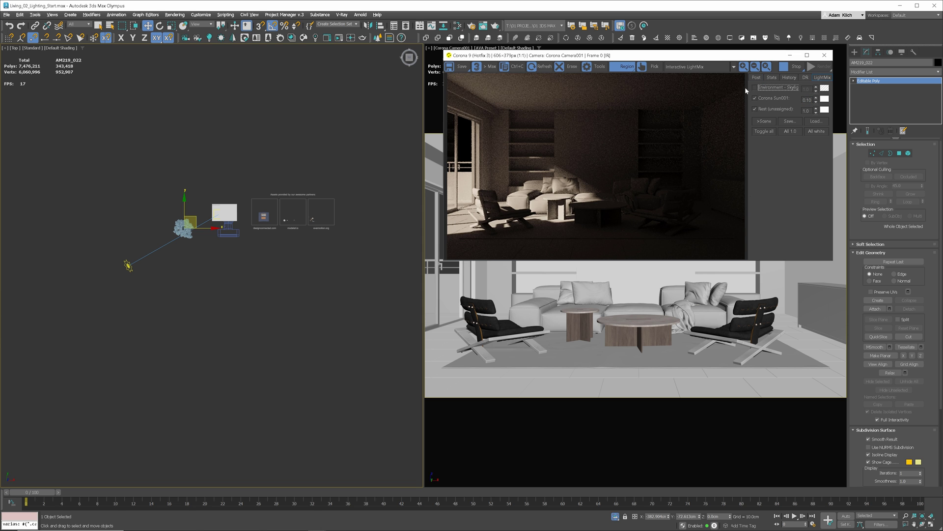
- Lower the tree along its height and shift it along Y beside the house
alt+middle_drag(220, 221, 185, 248)
scroll(185, 248, up, 2)
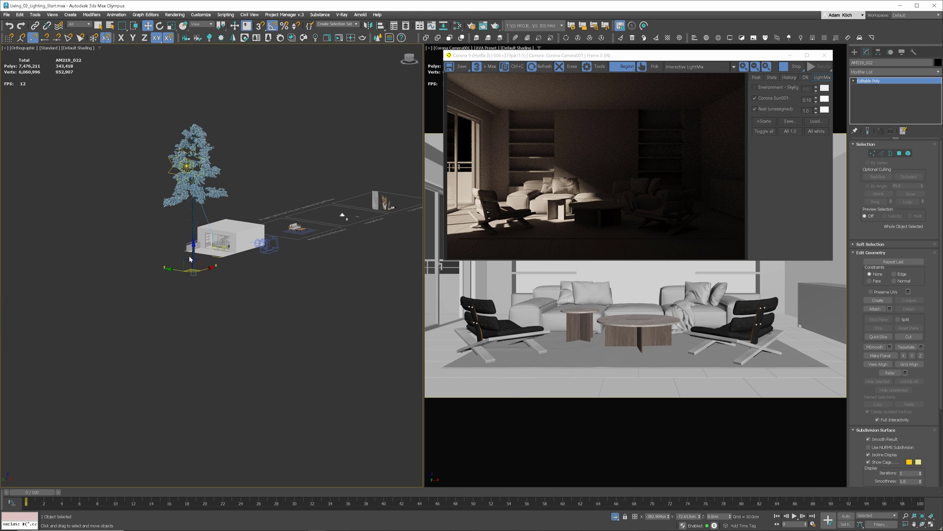
drag(193, 245, 207, 332)
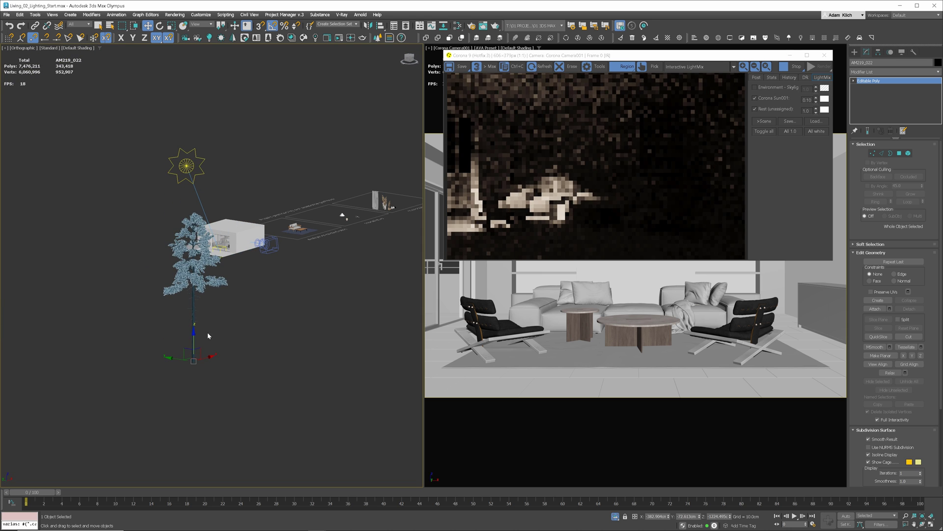
drag(173, 359, 185, 360)
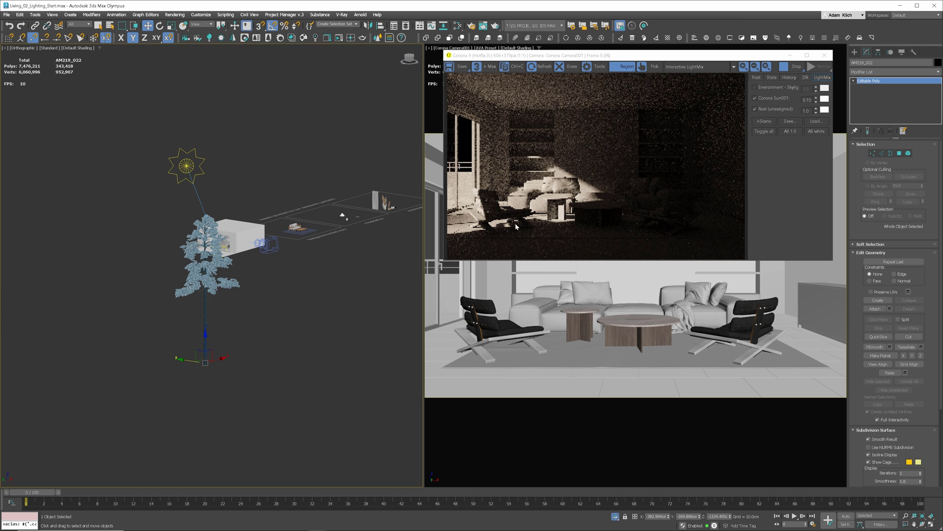
scroll(226, 315, up, 3)
alt+middle_drag(229, 320, 226, 323)
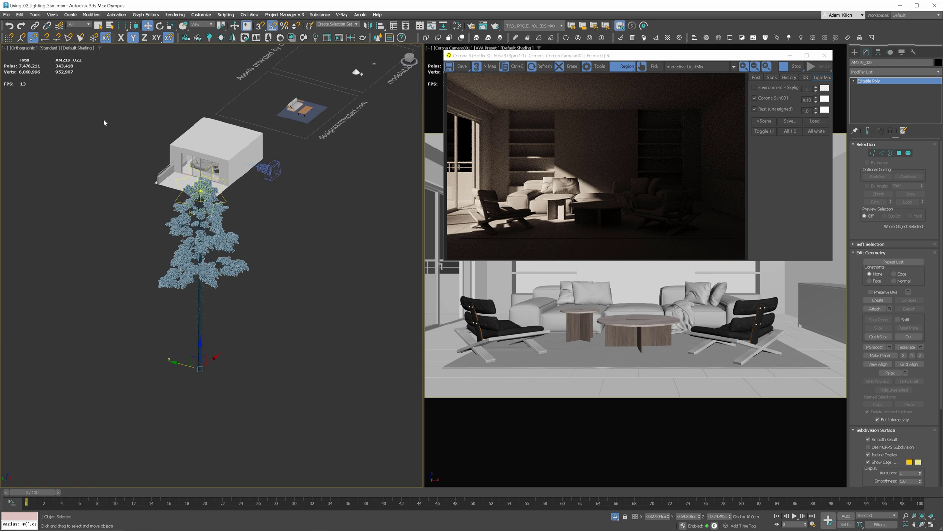
click(23, 47)
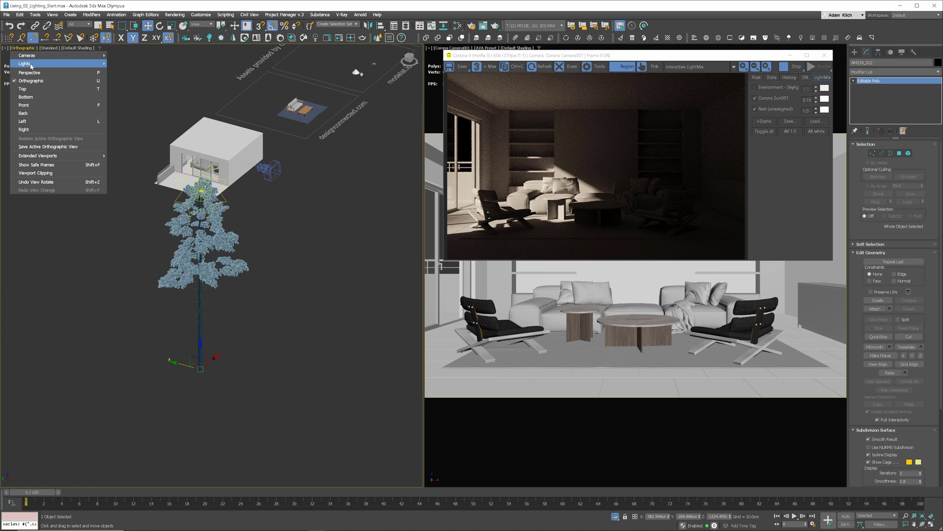
- Switch the left viewport from the Corona Sun001 view to a zoomed perspective
mouse_move(30, 64)
click(129, 64)
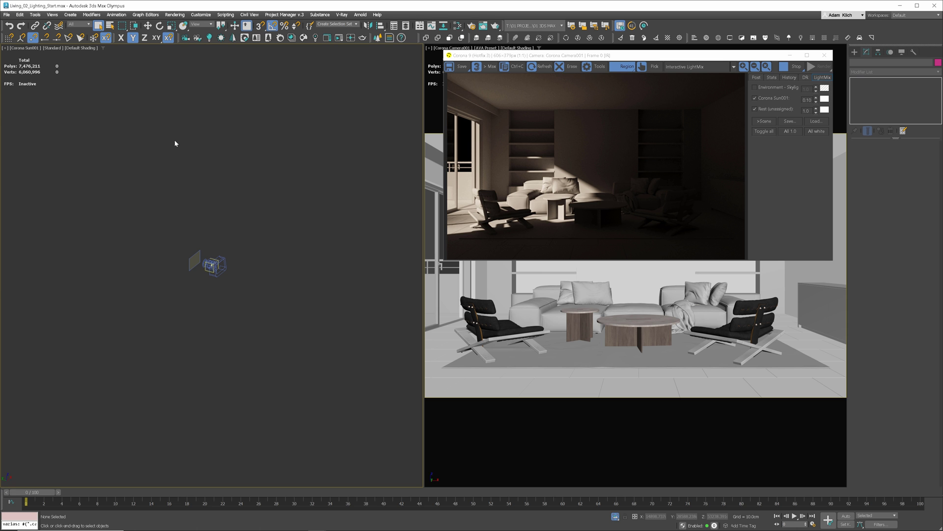
key(p)
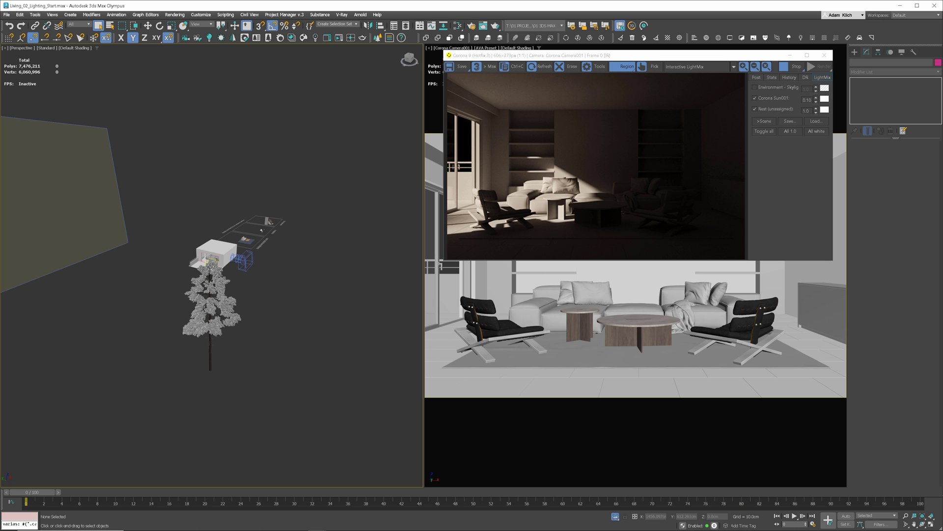
scroll(211, 265, up, 2)
scroll(211, 265, up, 2)
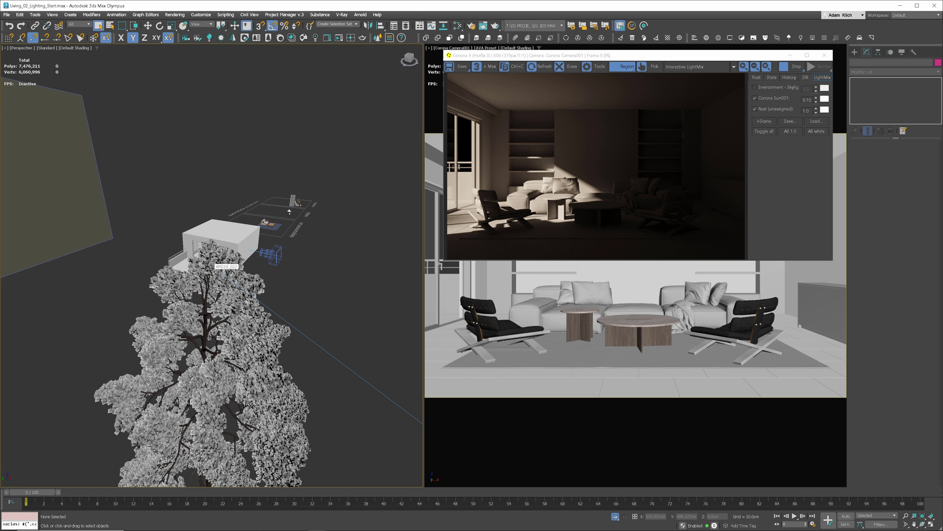
scroll(211, 265, down, 5)
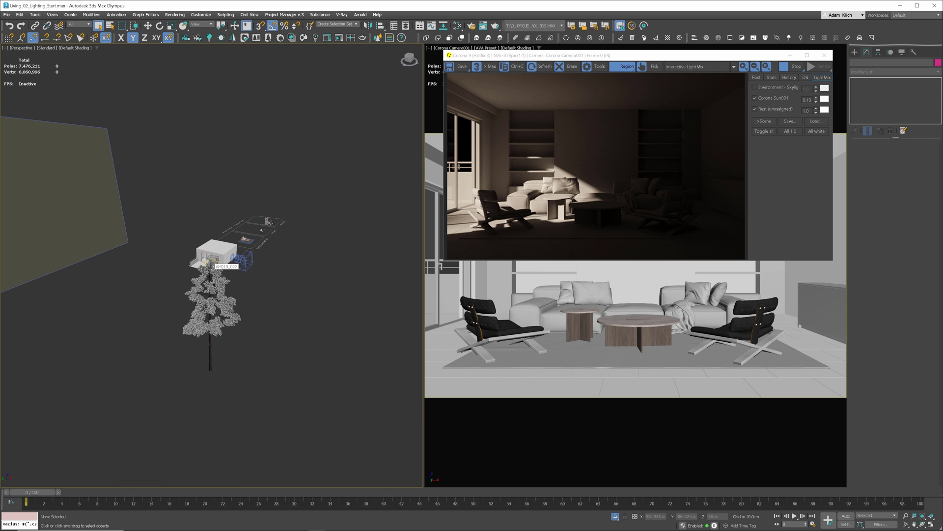
- Select the AM219_022 tree and move it to a new spot
click(211, 266)
key(w)
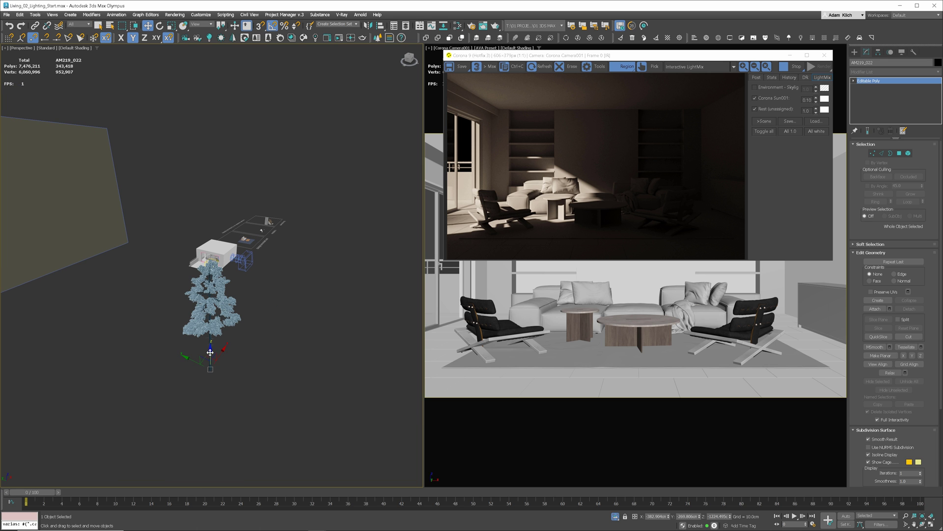
drag(206, 358, 197, 345)
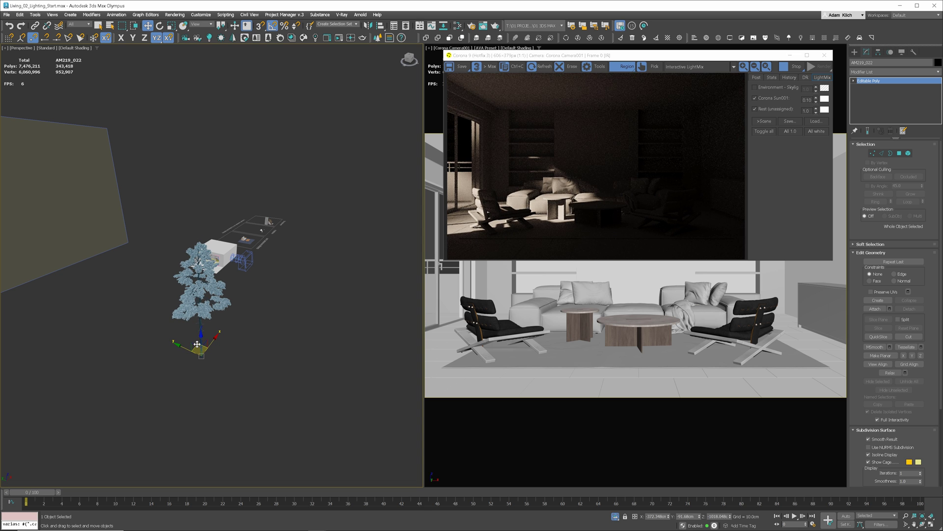
- Nudge the AM219_022 tree slightly down and along Y, then deselect it
drag(201, 334, 201, 338)
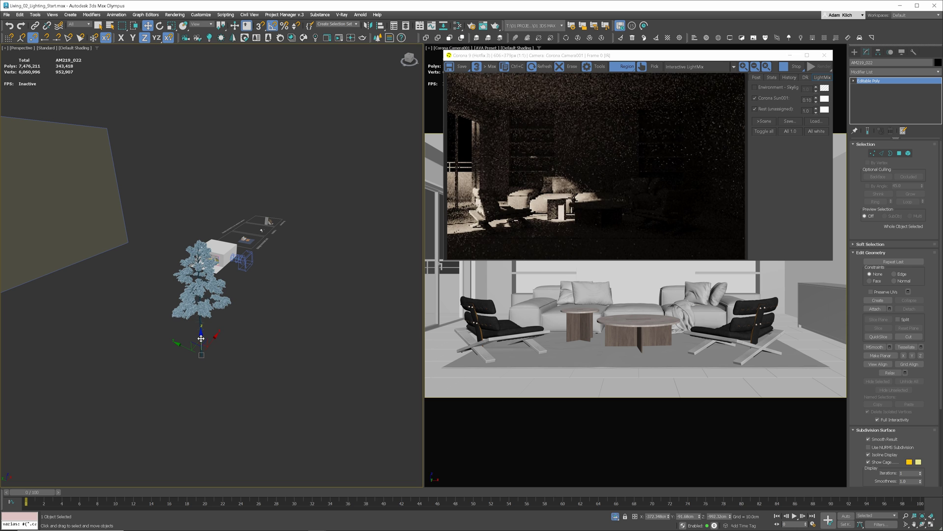
drag(184, 345, 185, 346)
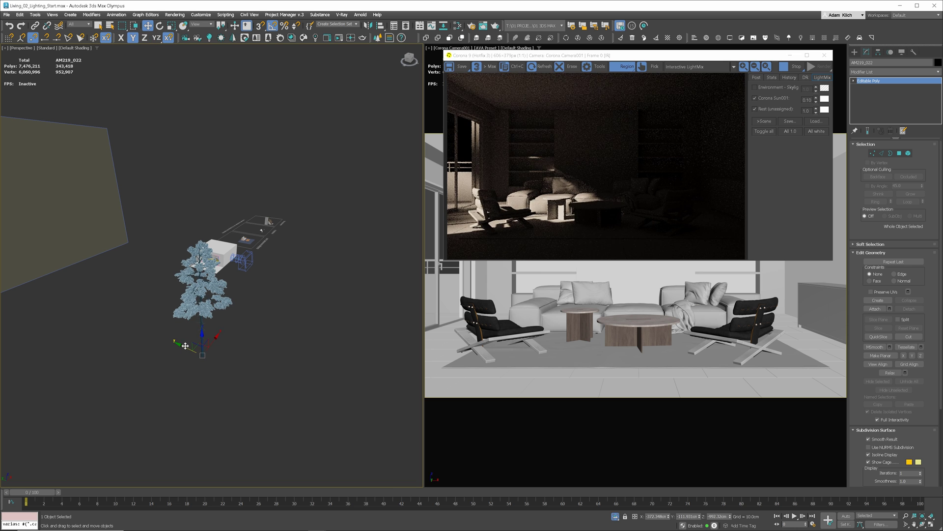
click(236, 300)
- Set the Corona Sun001 size to 3
alt+middle_drag(247, 294, 247, 319)
click(247, 319)
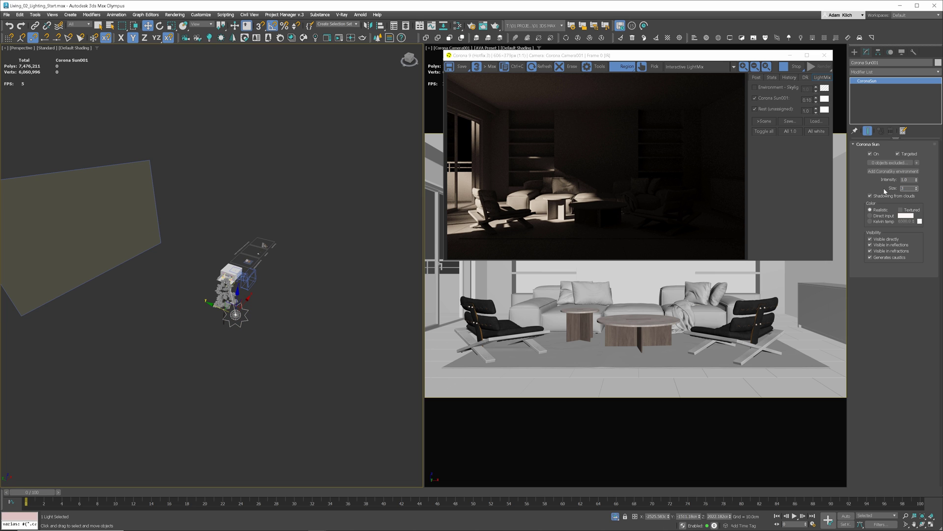
text(3)
key(Return)
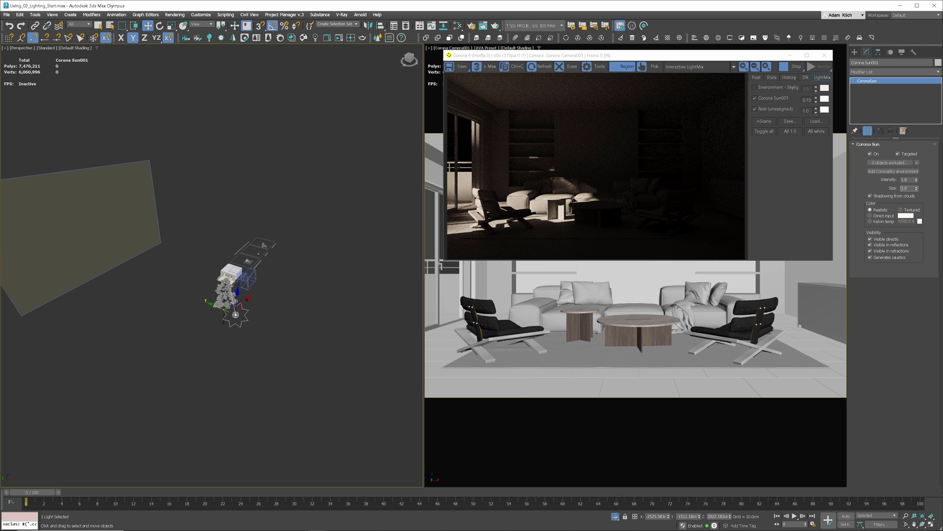
click(263, 313)
- Shift the AM219_022 tree about -12.73 cm along Y and re-enable the LightMix skylight
scroll(224, 285, up, 3)
click(224, 287)
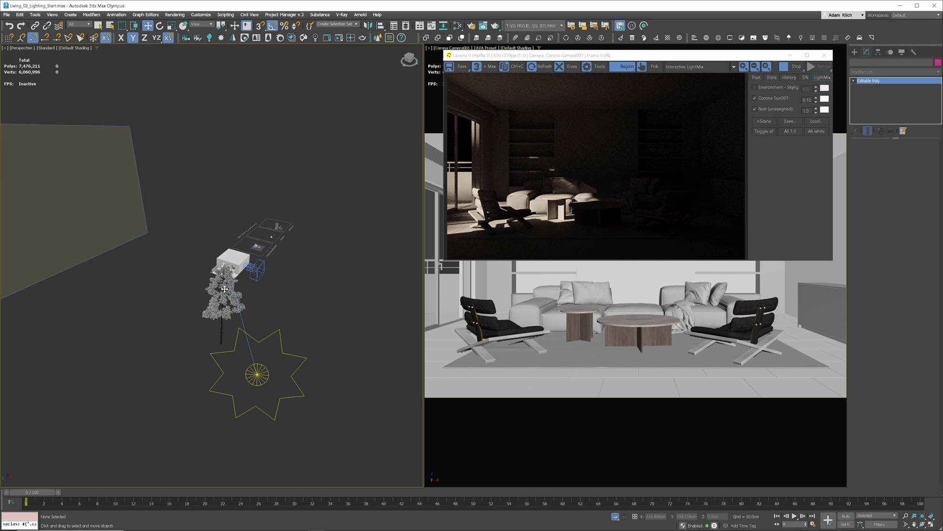
alt+middle_drag(224, 290, 223, 285)
drag(205, 339, 202, 338)
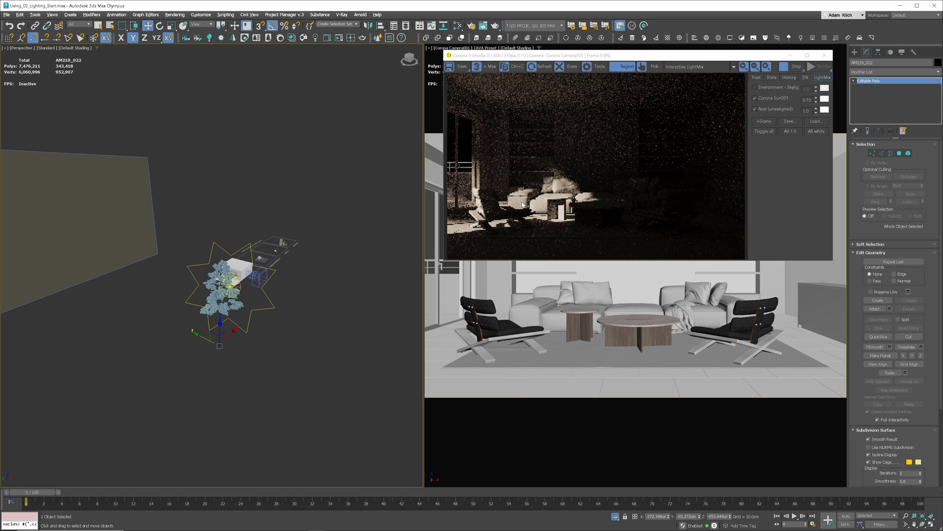
click(760, 89)
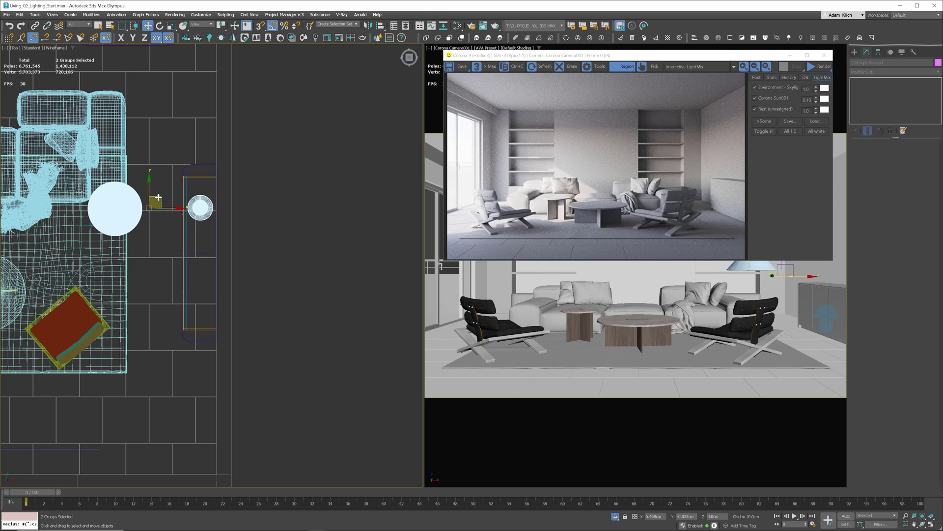
- Move the Karimoku Lamp slightly left and up in Top view, then close the Corona VFB
click(122, 213)
scroll(162, 219, down, 4)
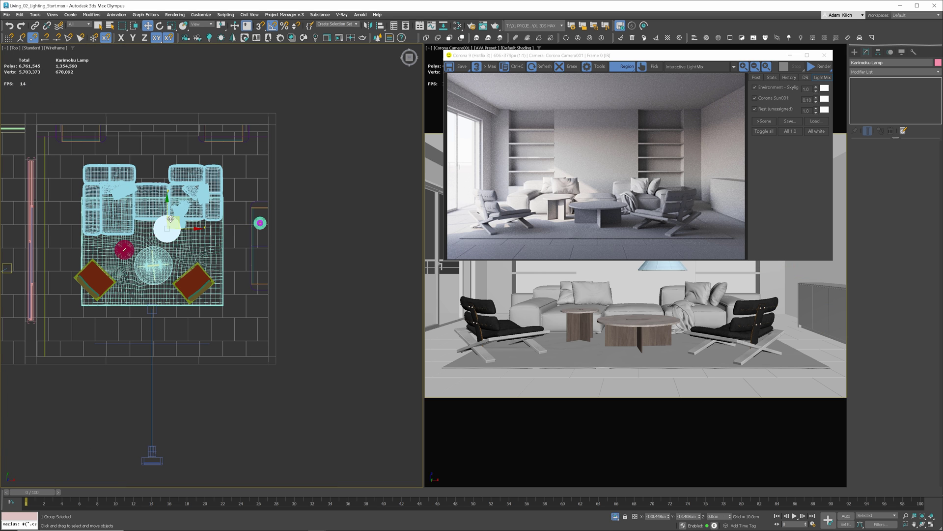
drag(167, 219, 166, 218)
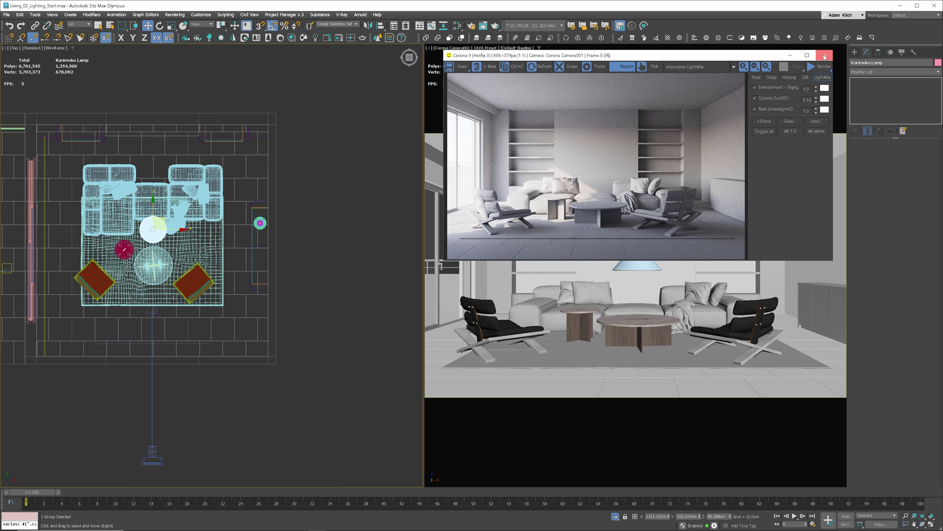
click(825, 55)
click(657, 249)
- Shift the Karimoku pendant lamp slightly along X and Z in the camera view
key(F4)
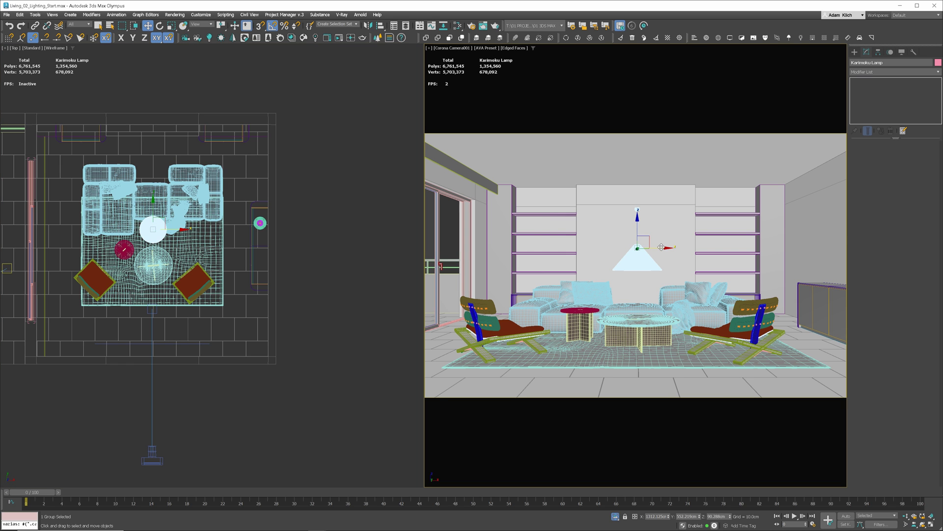
mouse_move(662, 247)
mouse_down()
mouse_move(637, 215)
mouse_move(637, 194)
mouse_up()
key(F4)
click(657, 176)
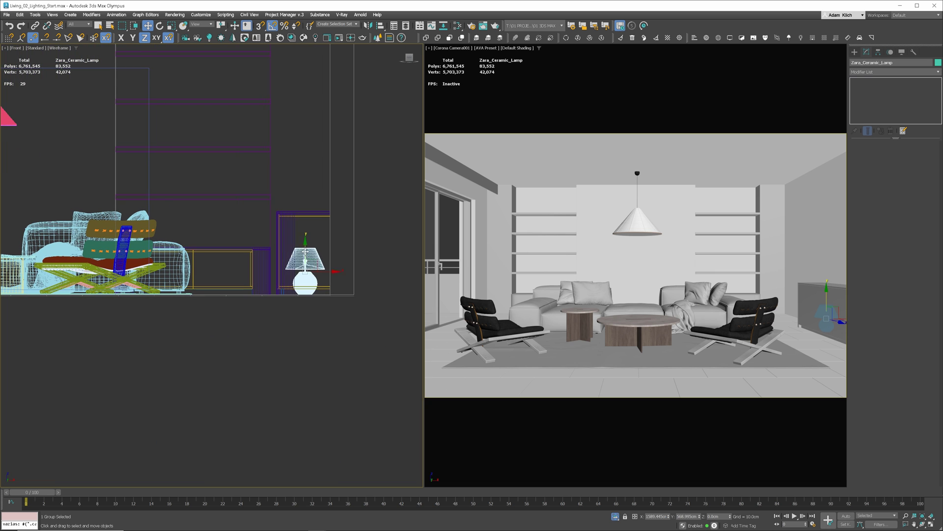
- Lift the Zara_Ceramic_Lamp in Front view so it rests on the cabinet top
drag(306, 252, 306, 169)
scroll(303, 207, up, 5)
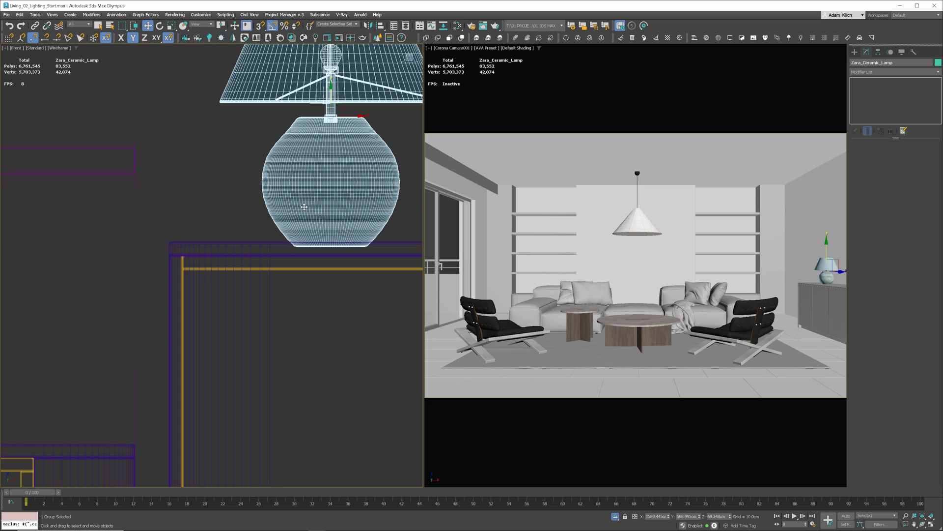
drag(334, 94, 334, 88)
scroll(321, 252, up, 5)
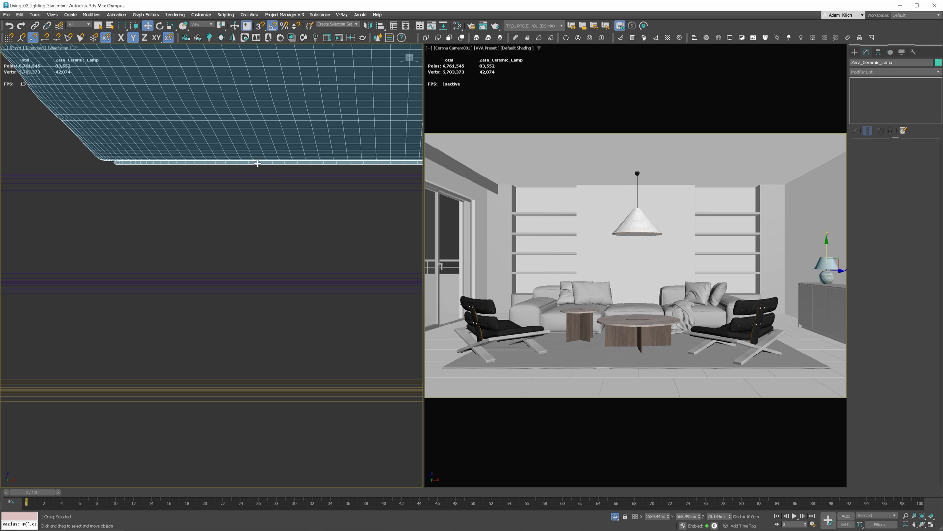
drag(259, 155, 260, 165)
scroll(313, 264, down, 15)
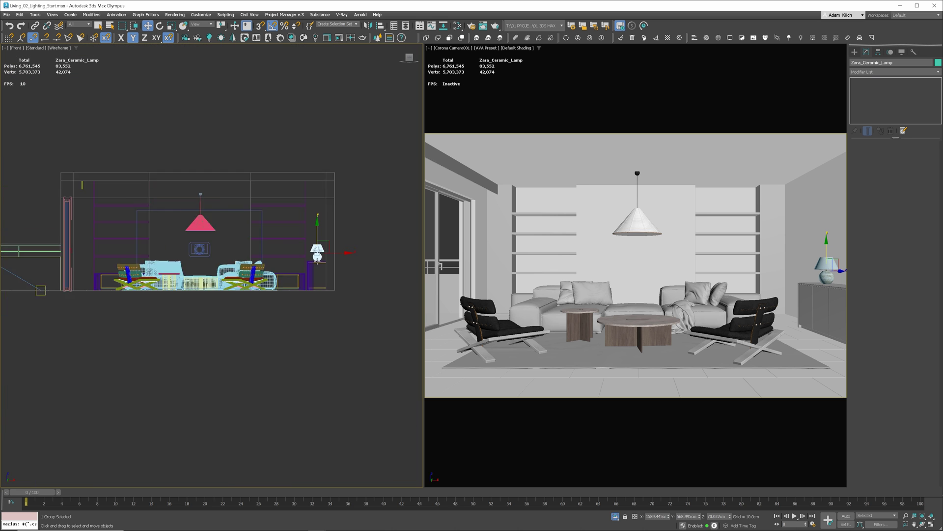
scroll(226, 211, up, 8)
click(275, 217)
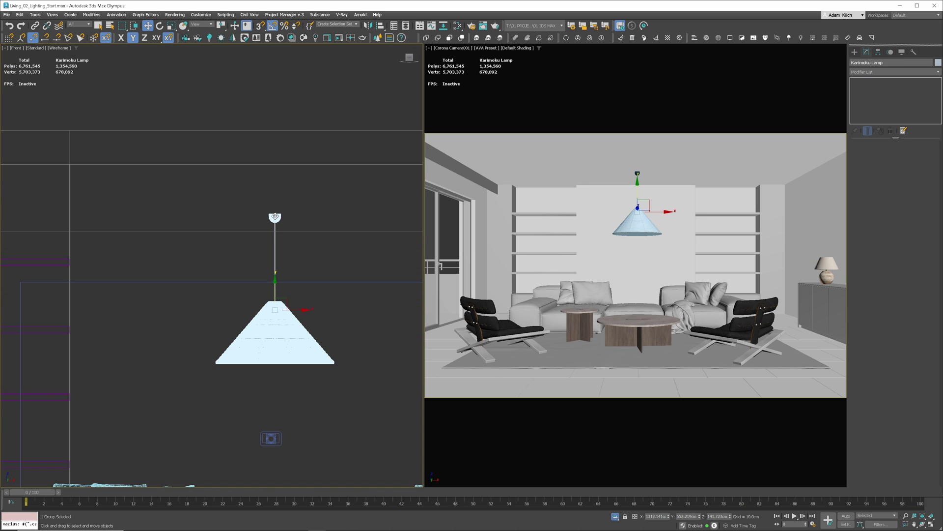
- Open the pendant lamp group and raise its LAMP_007 ceiling canopy about 6.8 cm
right_click(267, 229)
mouse_move(291, 220)
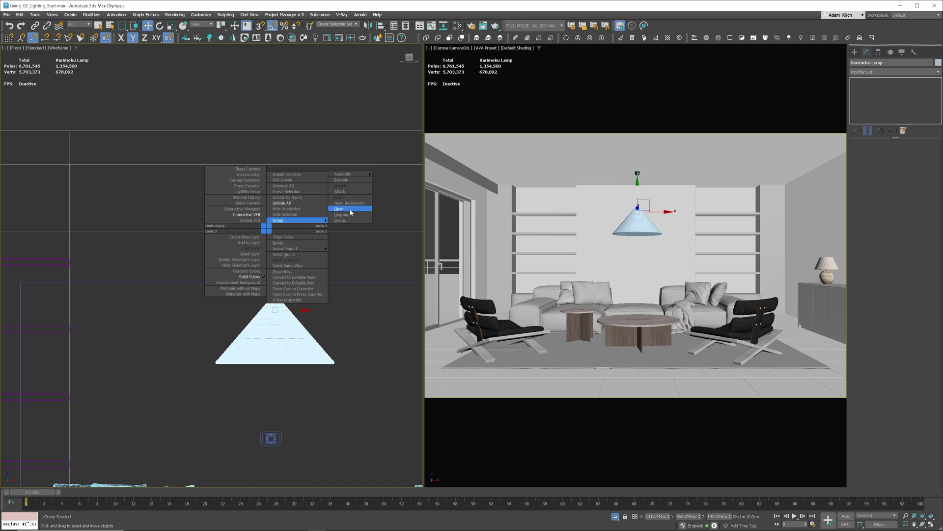
click(350, 210)
click(276, 219)
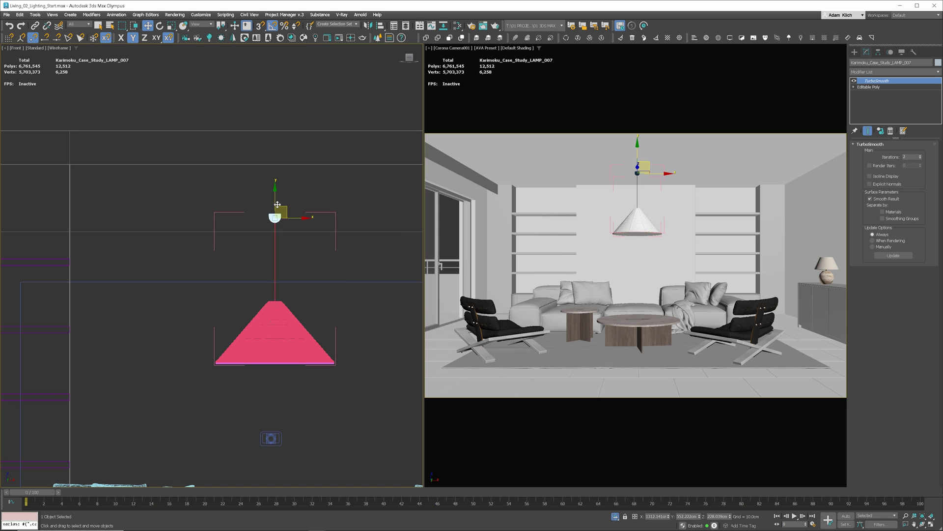
drag(280, 188, 281, 140)
scroll(281, 147, up, 8)
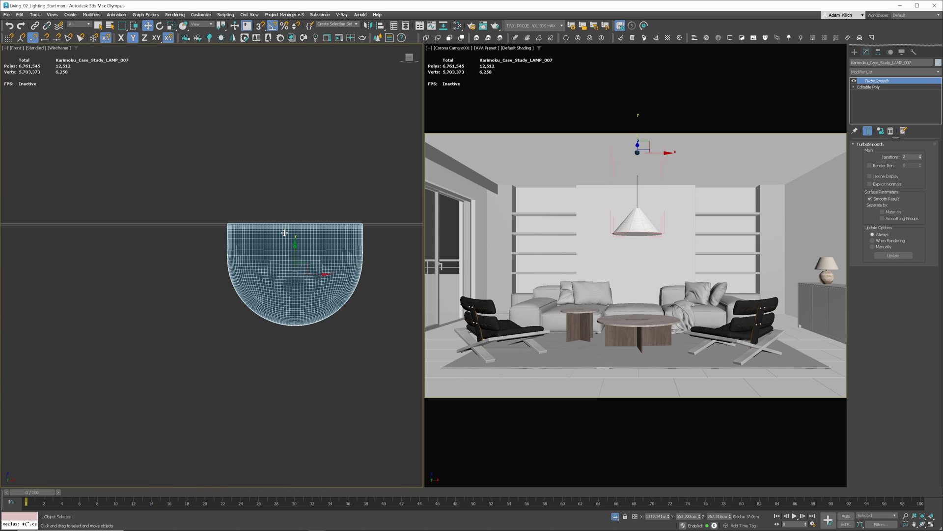
drag(293, 253, 293, 252)
scroll(293, 253, down, 8)
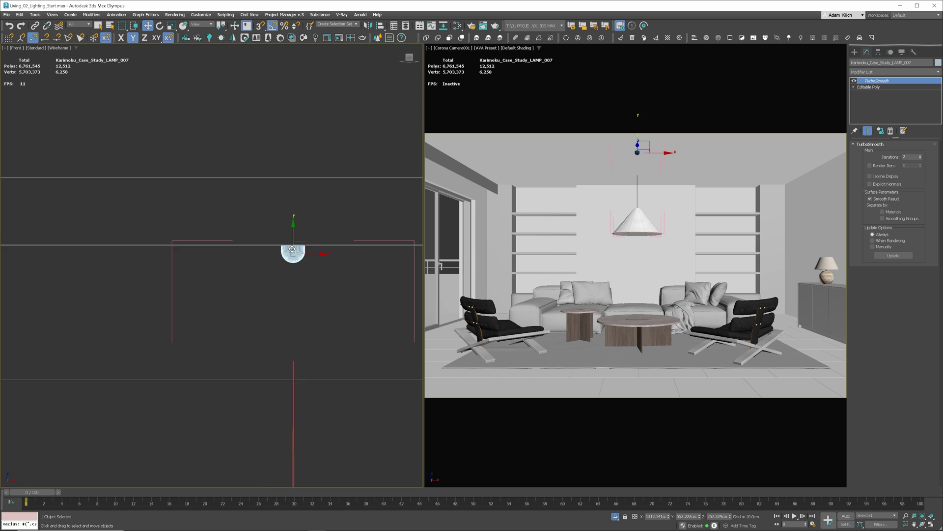
scroll(294, 361, up, 2)
- Stretch the LAMP_006 rod's upper vertices upward in Editable Poly to reach the canopy
click(294, 366)
middle_drag(324, 325, 339, 211)
click(869, 86)
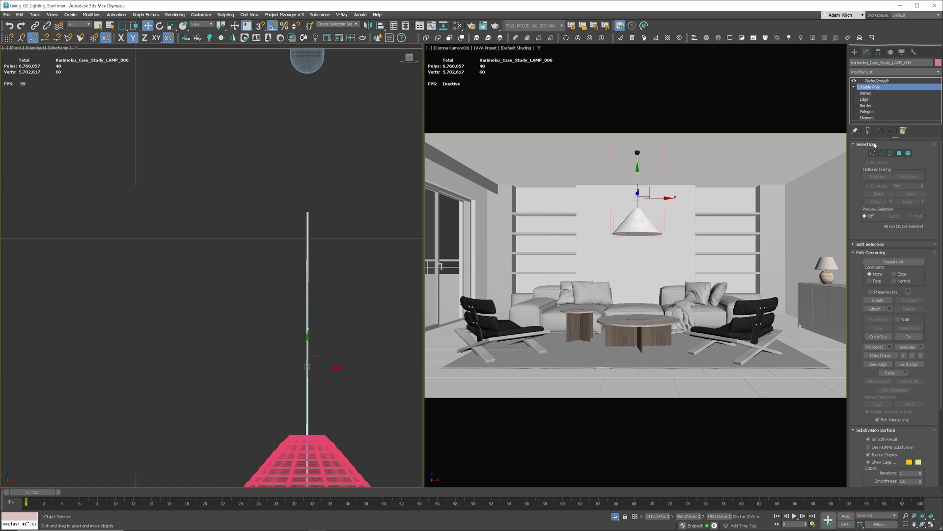
click(873, 154)
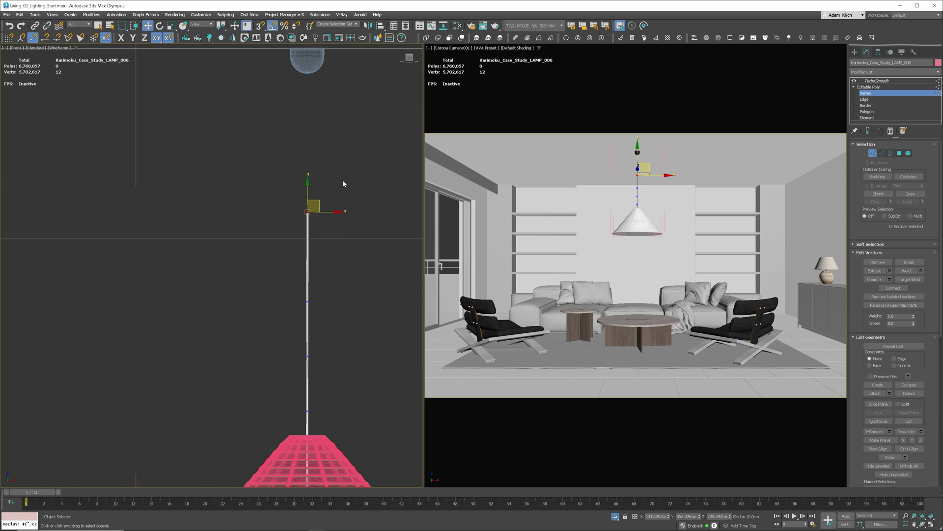
drag(309, 189, 358, 51)
drag(294, 311, 293, 311)
drag(307, 283, 324, 172)
drag(325, 340, 307, 350)
key(1)
click(877, 80)
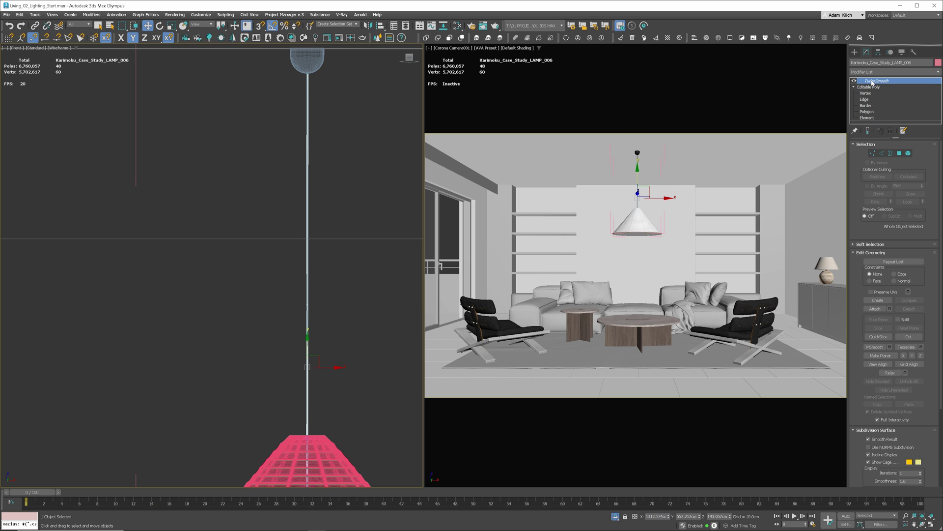
- Close the lamp group again and clear the selection
right_click(643, 224)
right_click(630, 222)
mouse_move(661, 214)
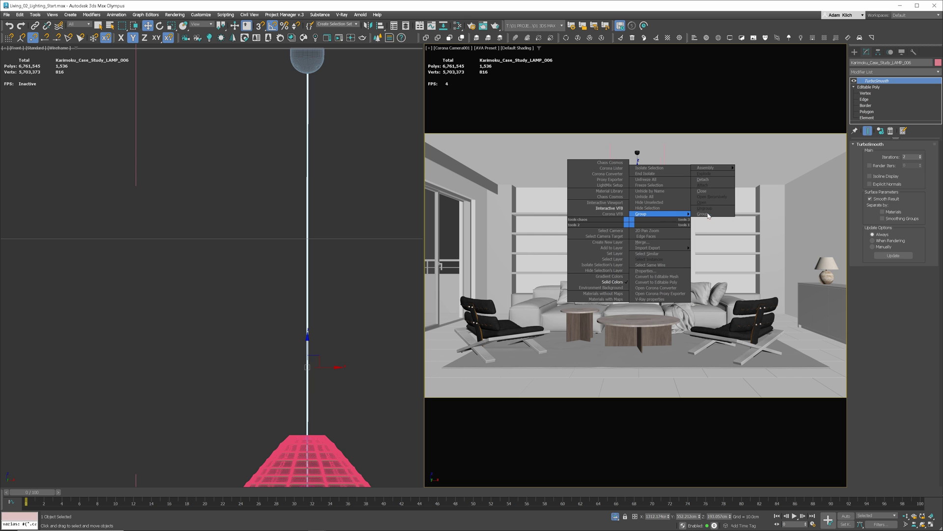
click(710, 191)
click(363, 385)
scroll(363, 385, down, 5)
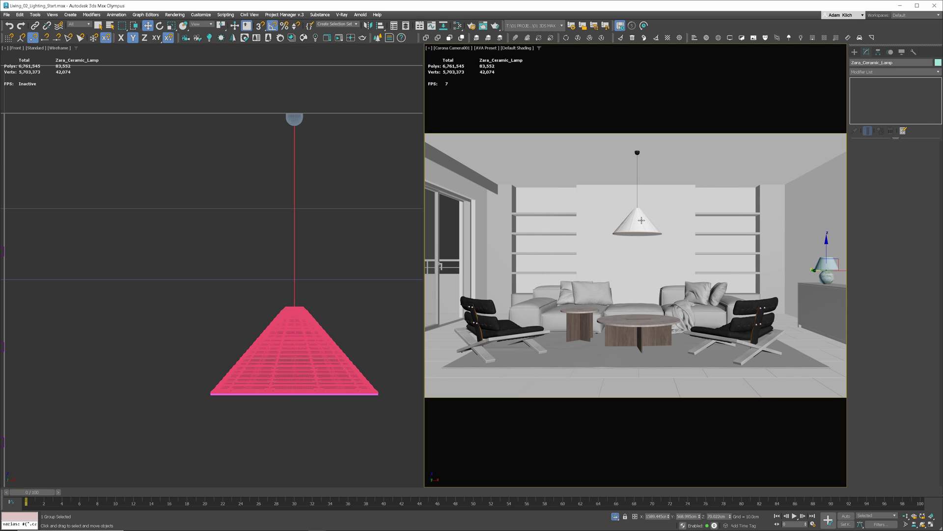
- Select the whole pendant lamp, check Render Setup, then stop the Corona interactive render
click(639, 234)
click(471, 27)
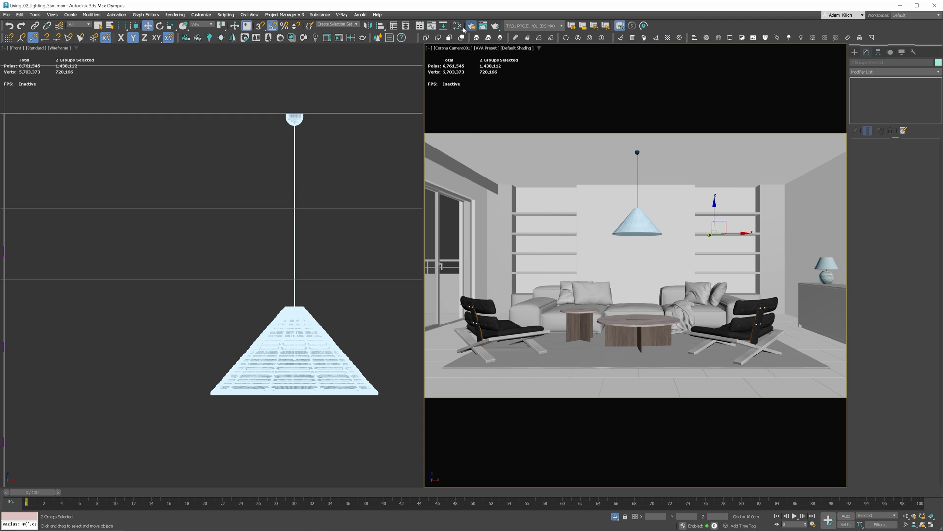
click(516, 78)
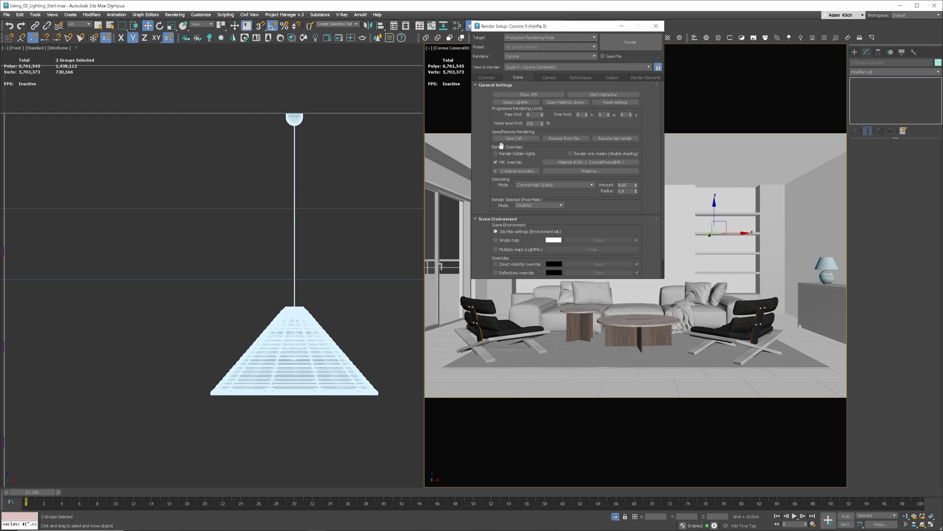
click(656, 26)
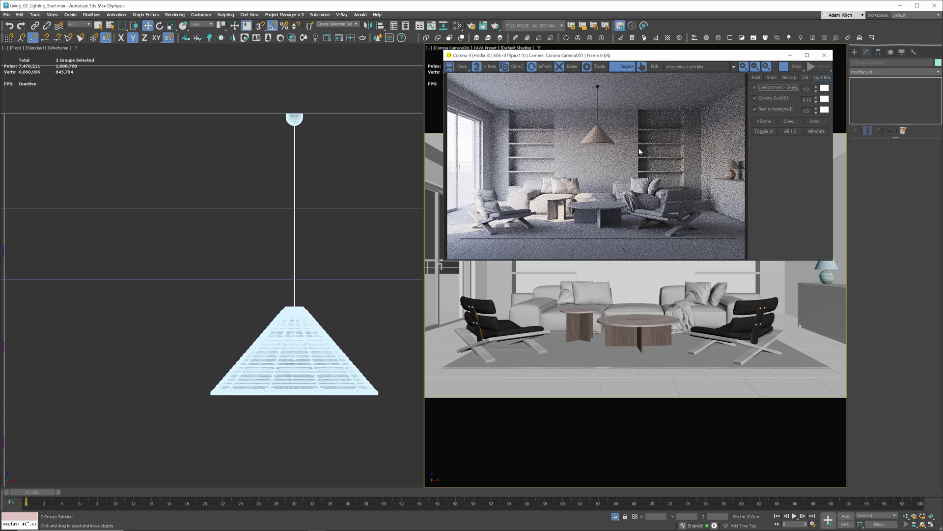
click(792, 67)
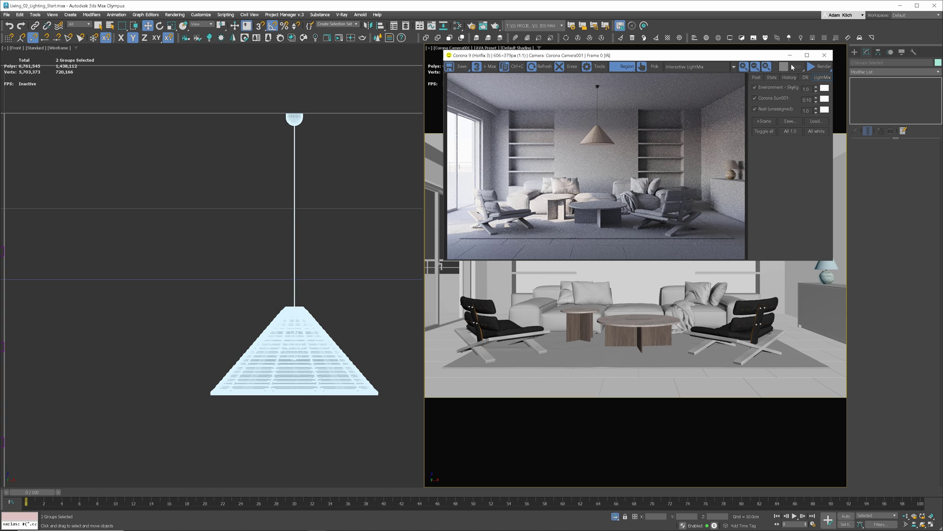
- Close the render window, open the lamp groups in Front view, and hide the lampshade
click(823, 56)
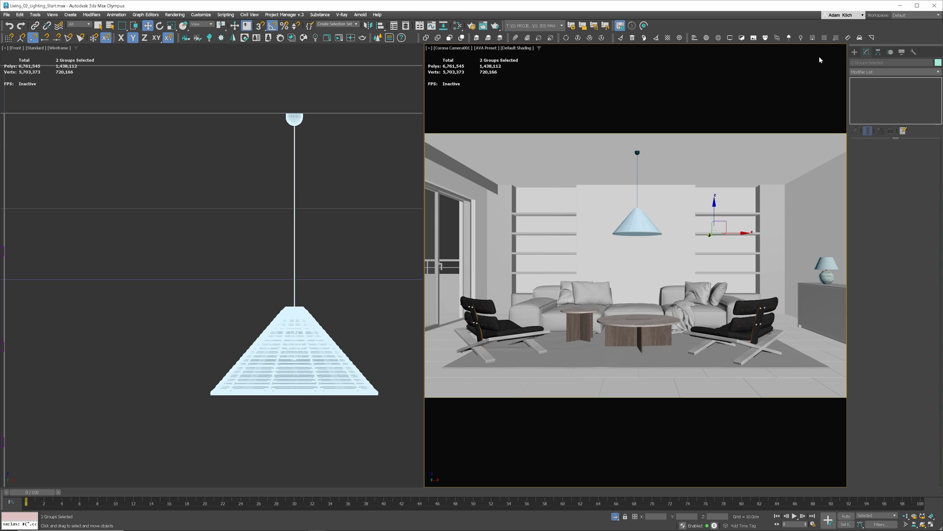
click(313, 336)
right_click(321, 332)
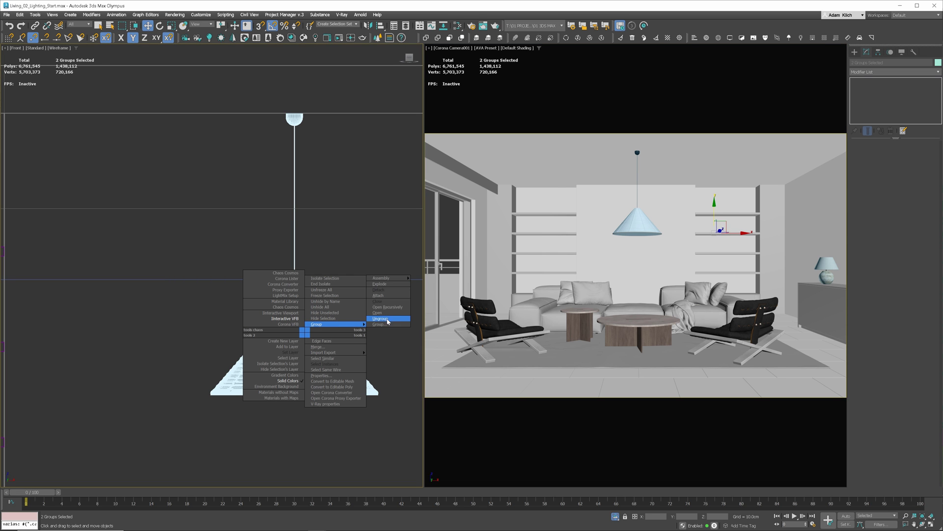
click(385, 318)
click(310, 332)
right_click(312, 330)
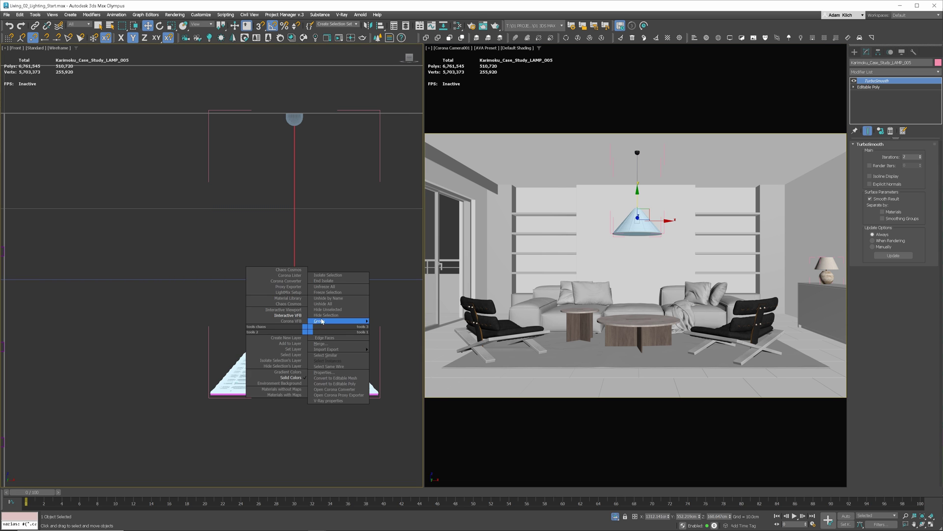
click(320, 320)
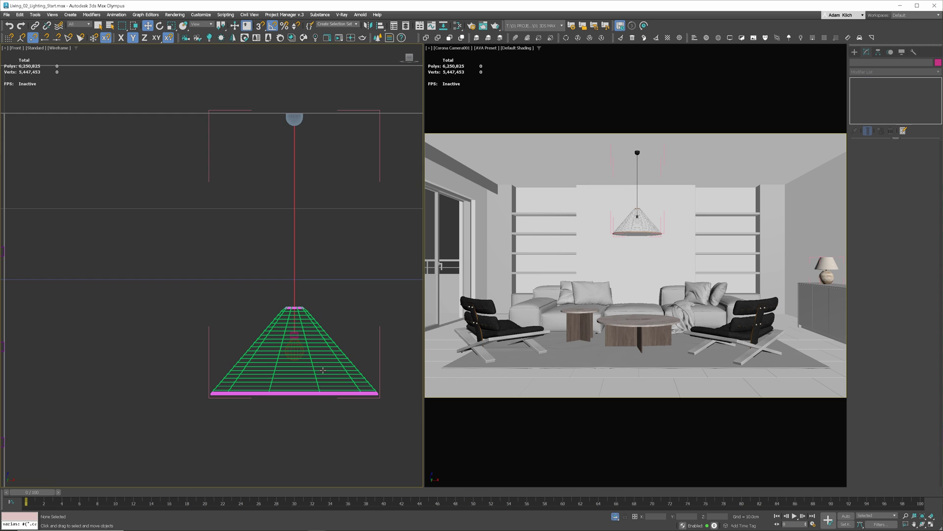
scroll(323, 370, up, 12)
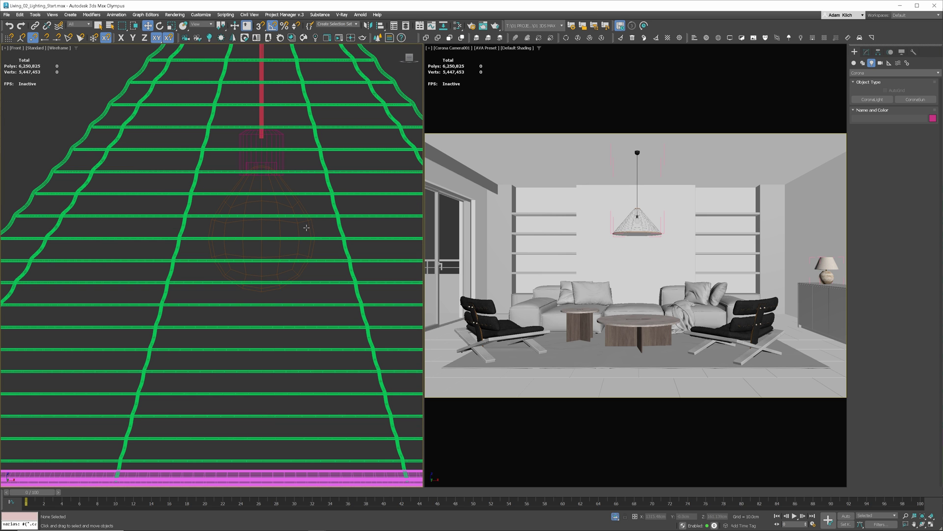
- Draw a sphere Corona light inside the pendant shade and lower it into place
click(872, 99)
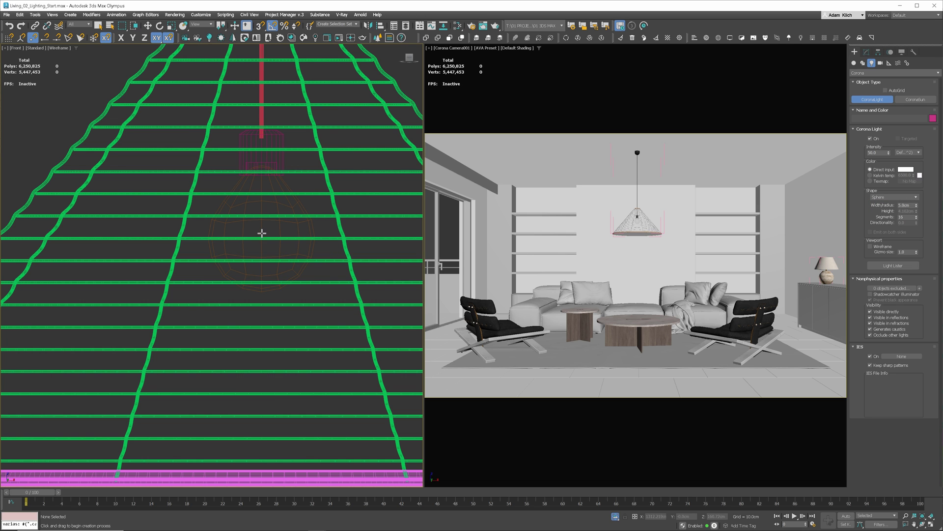
drag(261, 233, 330, 254)
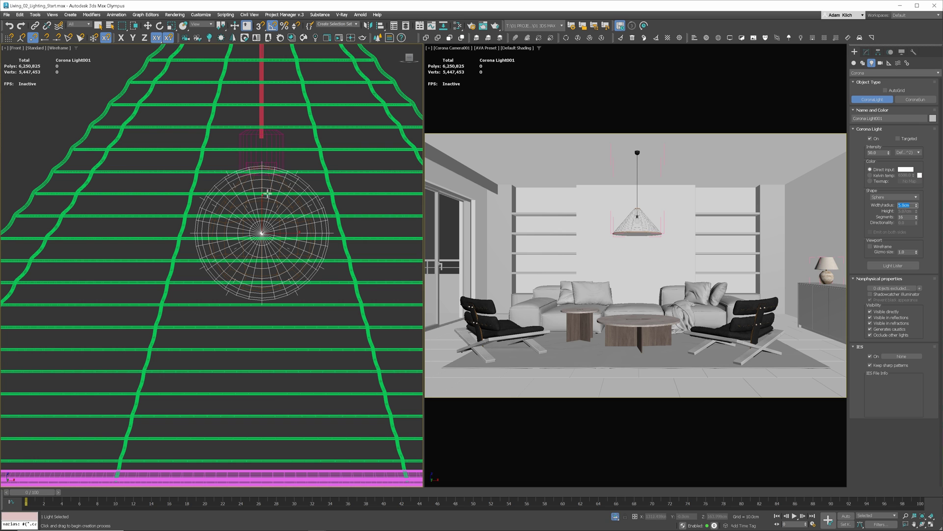
key(w)
drag(264, 214, 264, 229)
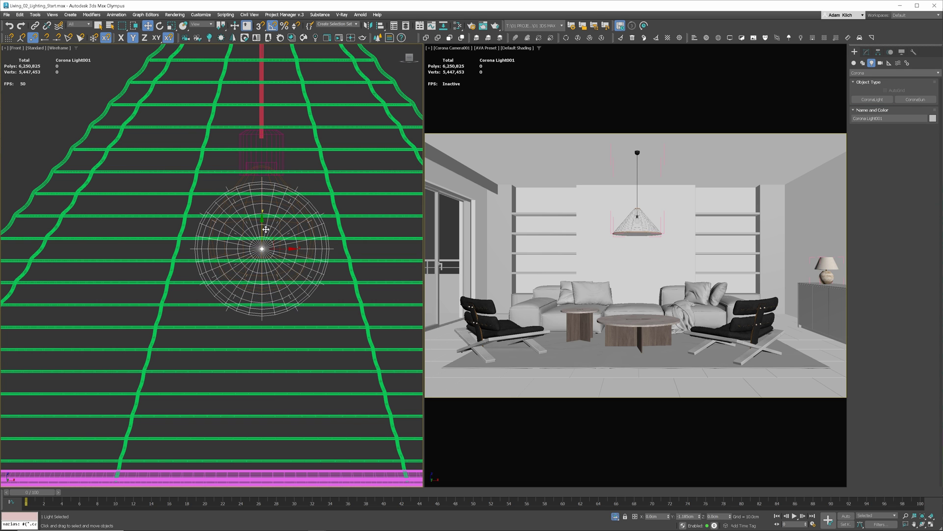
- Align the light to the pendant lamp with Y Position left unchecked
key(alt+a)
click(284, 182)
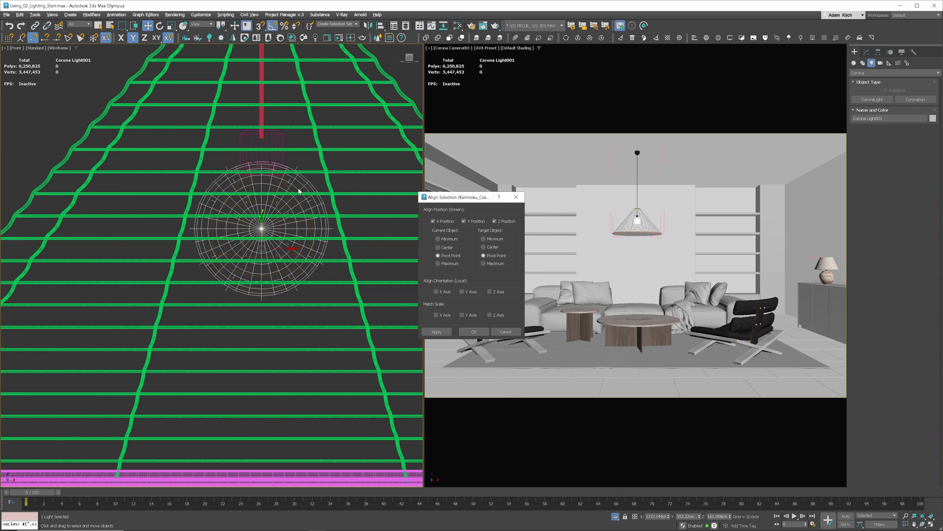
click(468, 222)
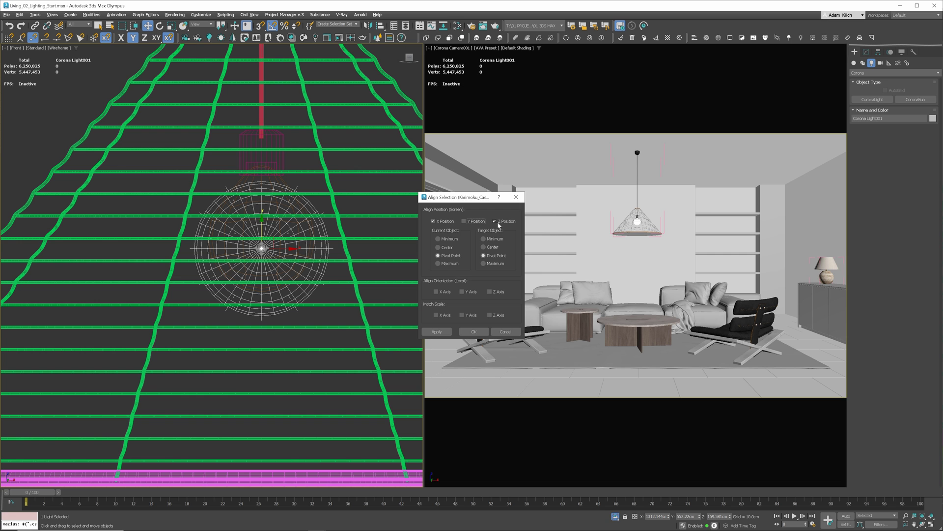
click(474, 332)
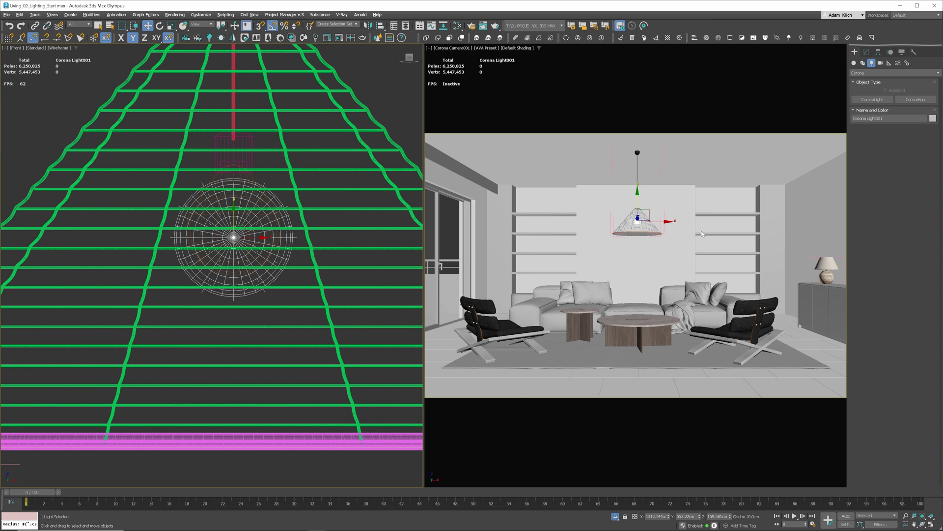
click(868, 53)
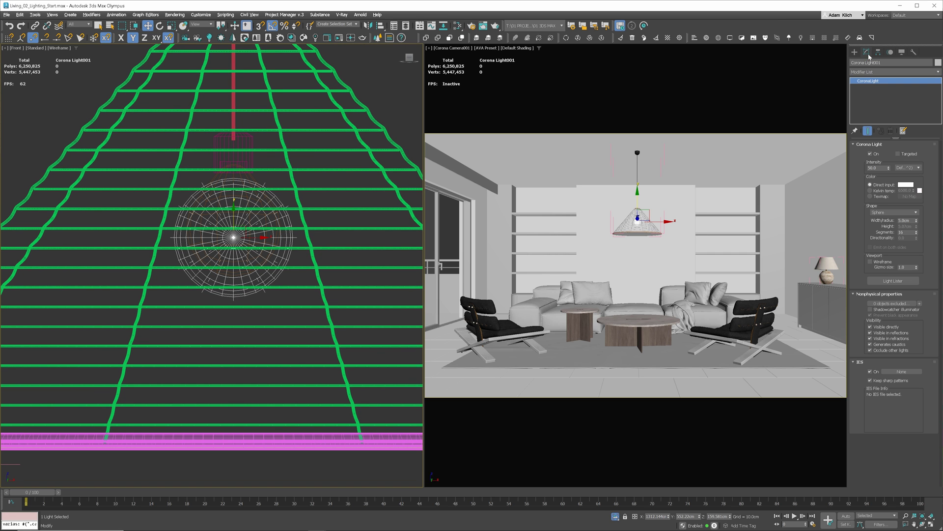
- Start the camera's interactive render, switch off Sun and Skylight in LightMix, and unhide everything
right_click(616, 219)
click(611, 215)
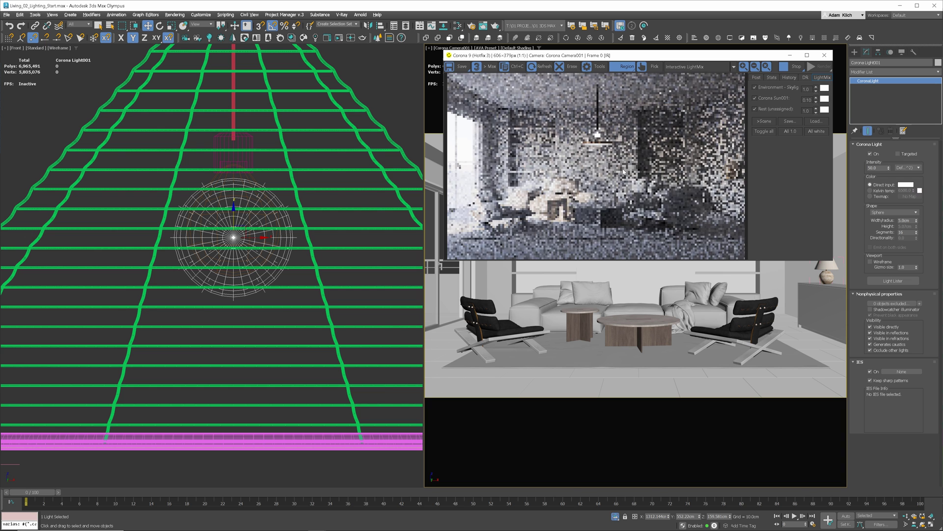
click(756, 87)
click(755, 98)
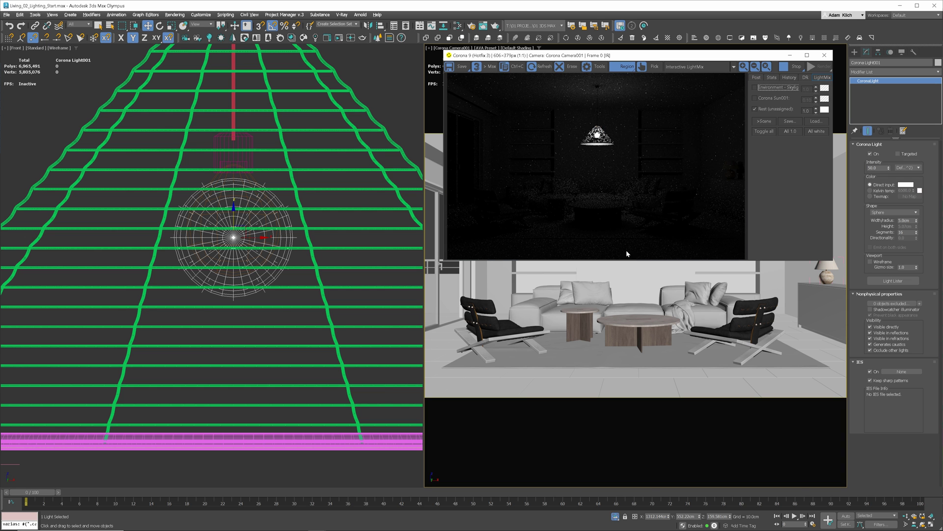
right_click(624, 268)
click(639, 245)
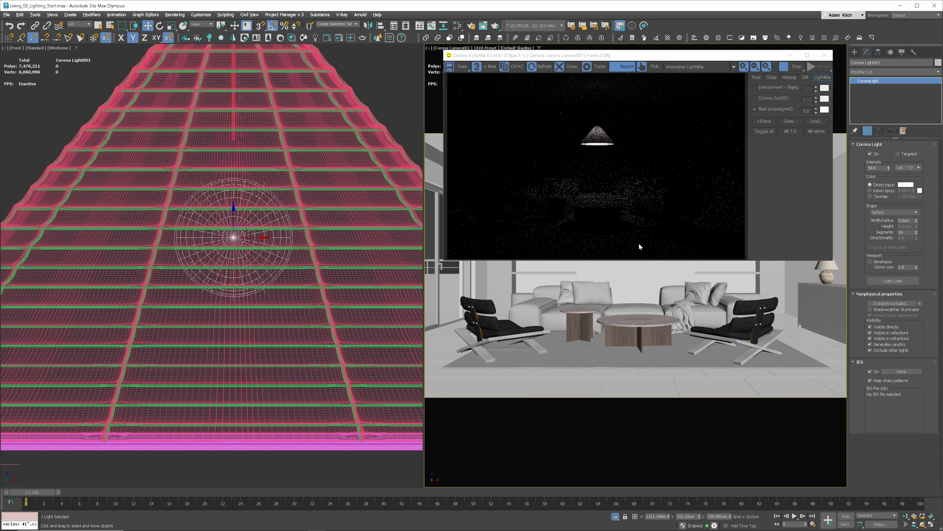
- Set the light colour by Kelvin temperature, trying 4000 K then 3500 K
click(870, 190)
text(4000)
key(Return)
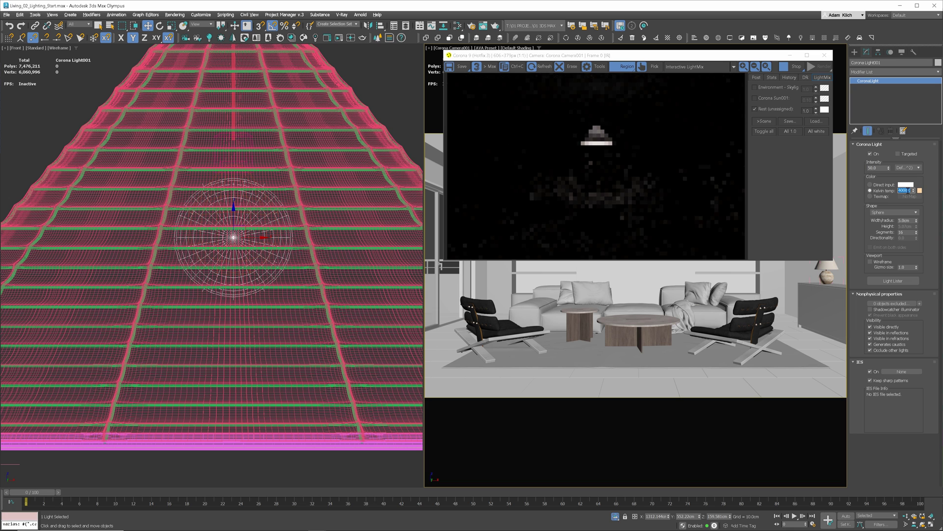
text(3500)
key(Return)
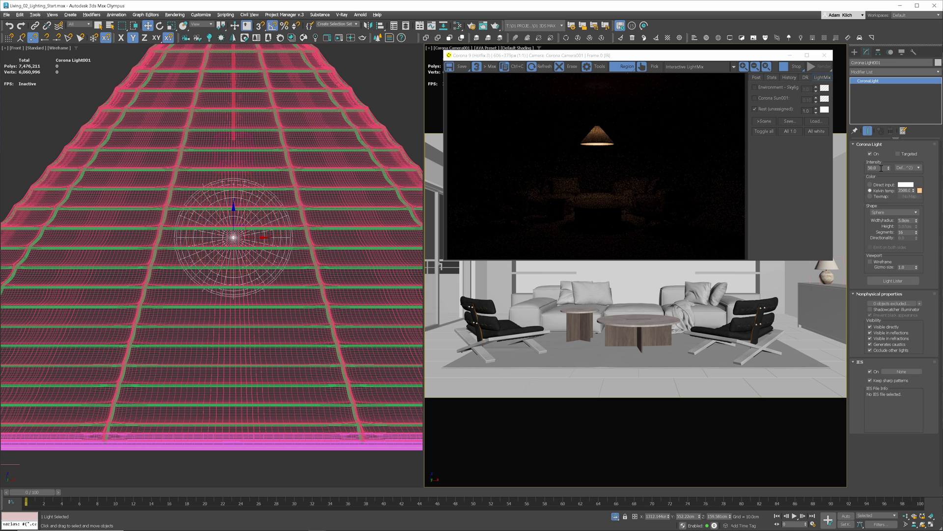
- Re-enable Sun and Skylight and try a Rest multiplier of 2 before restoring 1
click(763, 98)
click(762, 88)
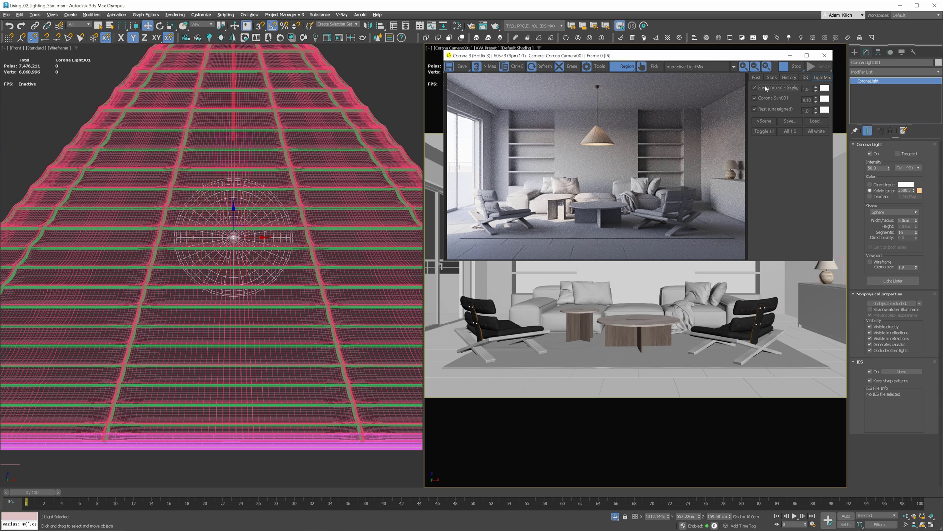
double_click(808, 111)
text(2)
key(Return)
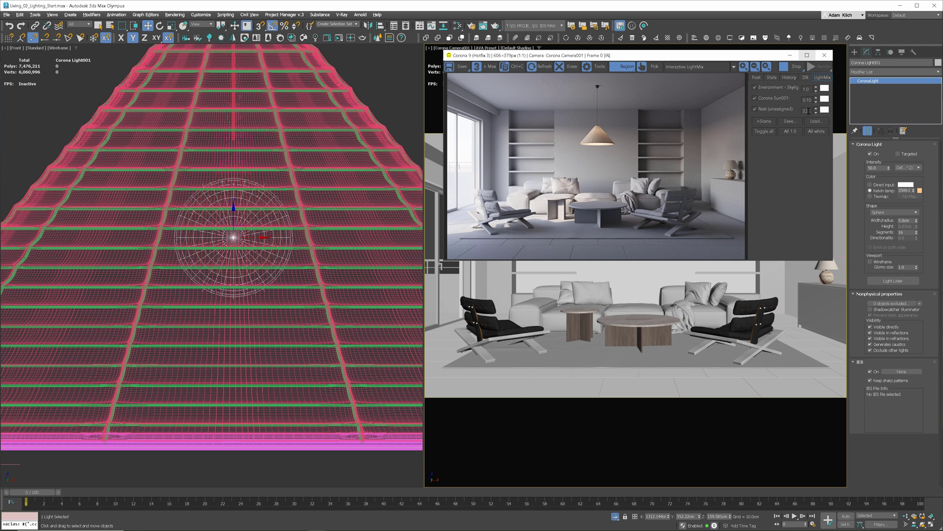
text(1)
key(Return)
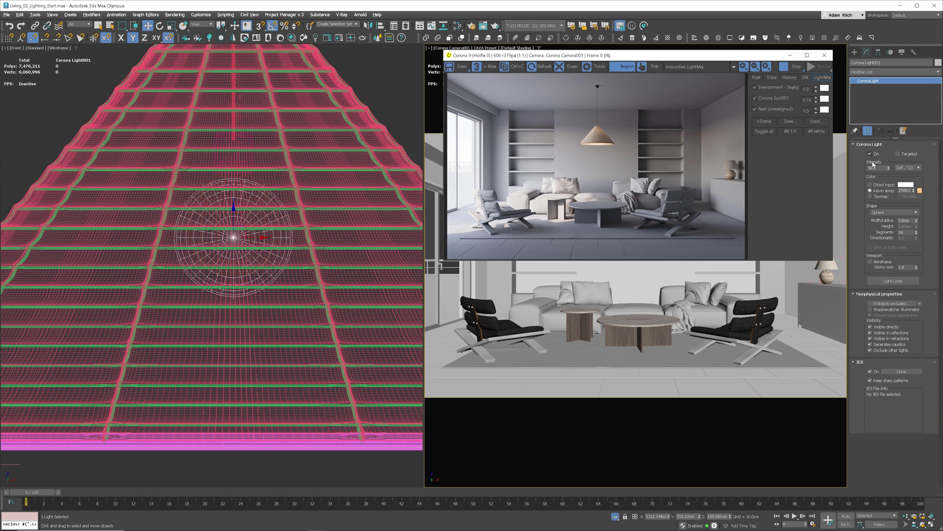
- Give the light intensity 125 and a 3000 K colour temperature
double_click(880, 168)
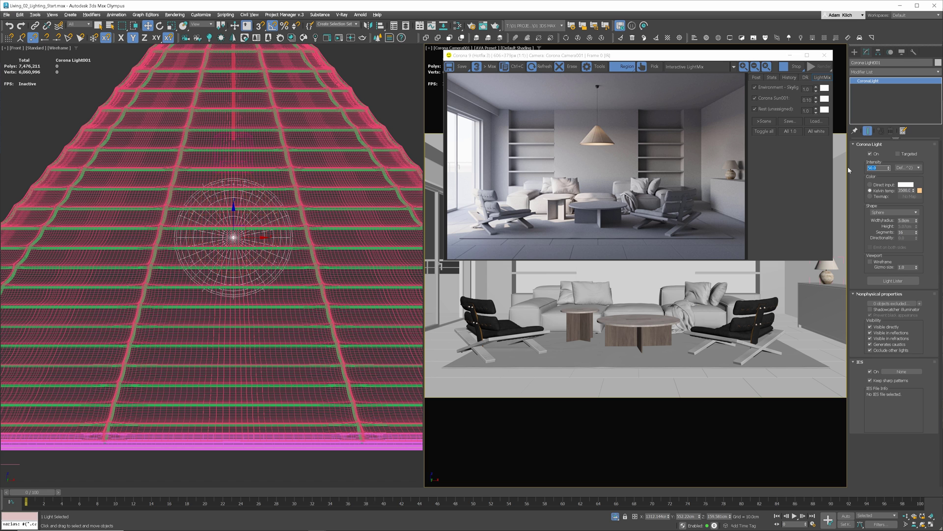
text(125)
key(Return)
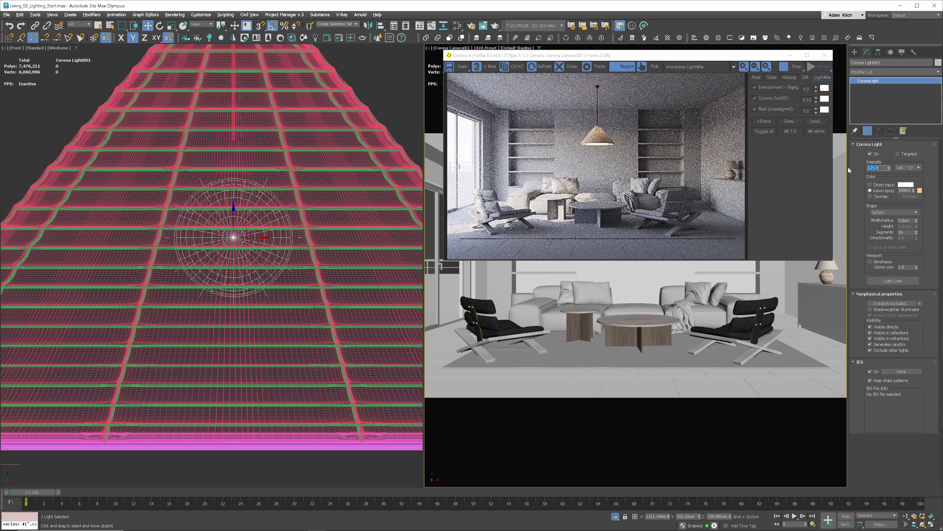
double_click(905, 191)
text(3000)
key(Return)
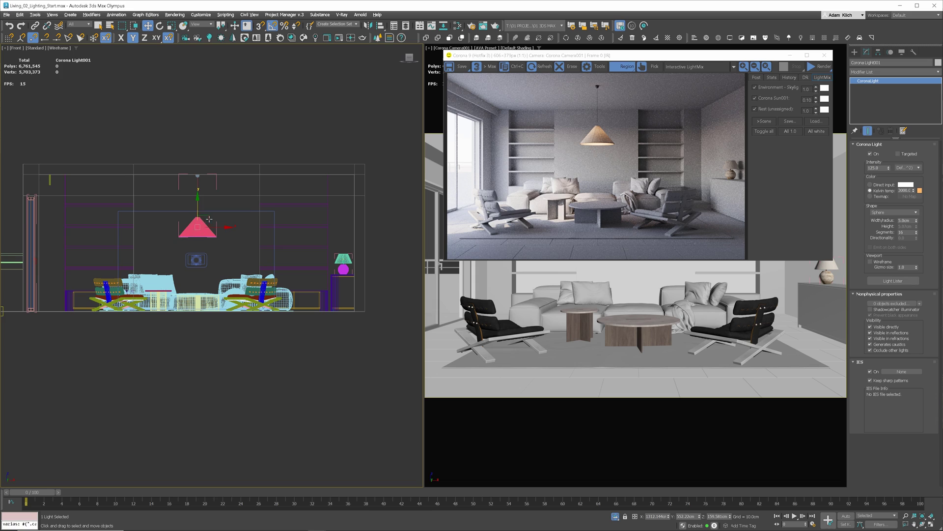
- Clone the light as a Copy, Corona Light002, and align it to the table lamp
shift+drag(209, 219, 358, 249)
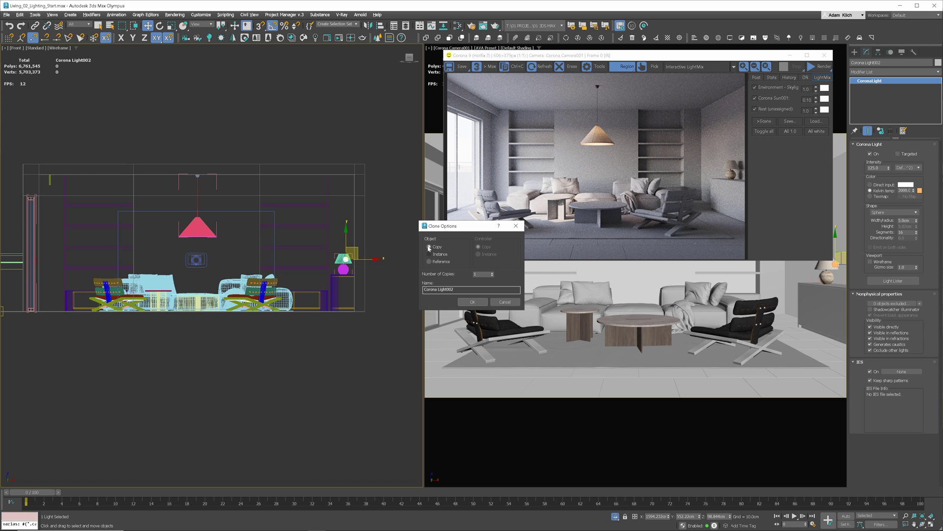
click(472, 302)
key(alt+a)
middle_drag(344, 268, 349, 271)
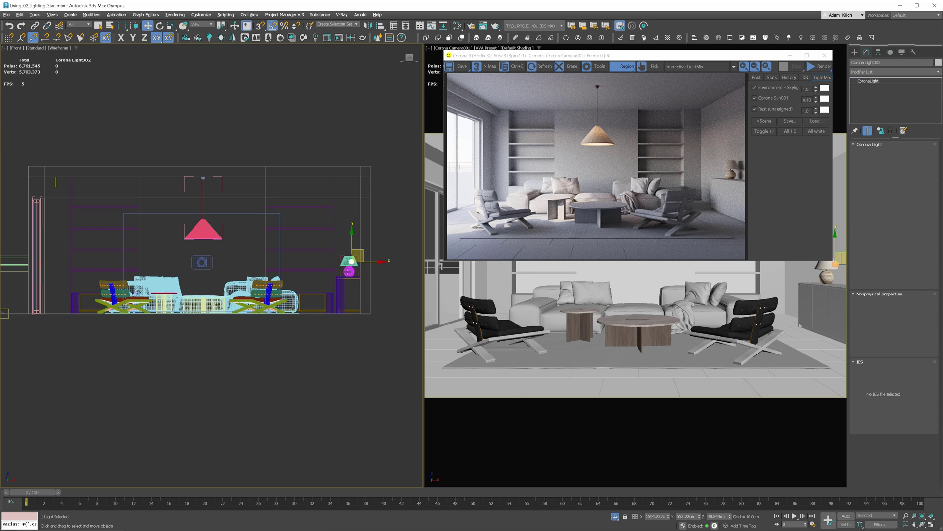
click(349, 263)
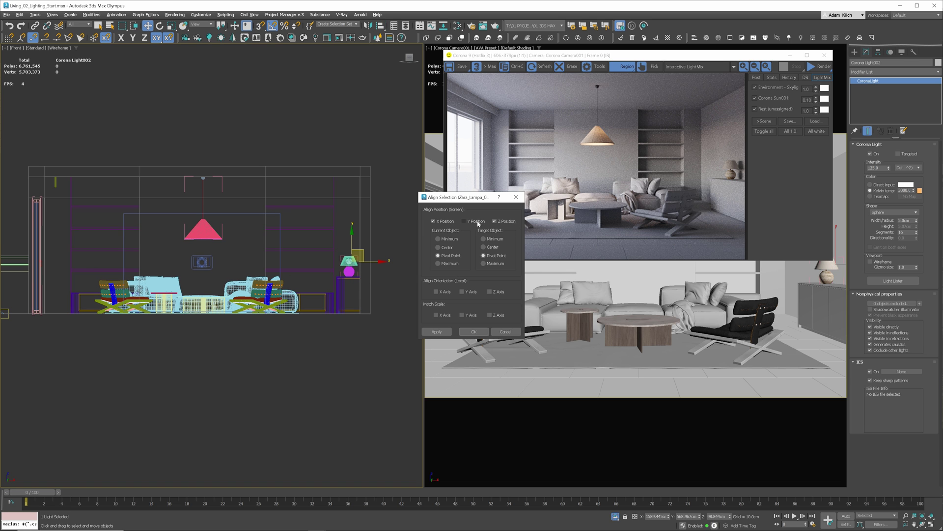
click(464, 221)
click(473, 331)
- Raise Corona Light002 vertically up into the table lamp's shade
scroll(349, 277, up, 10)
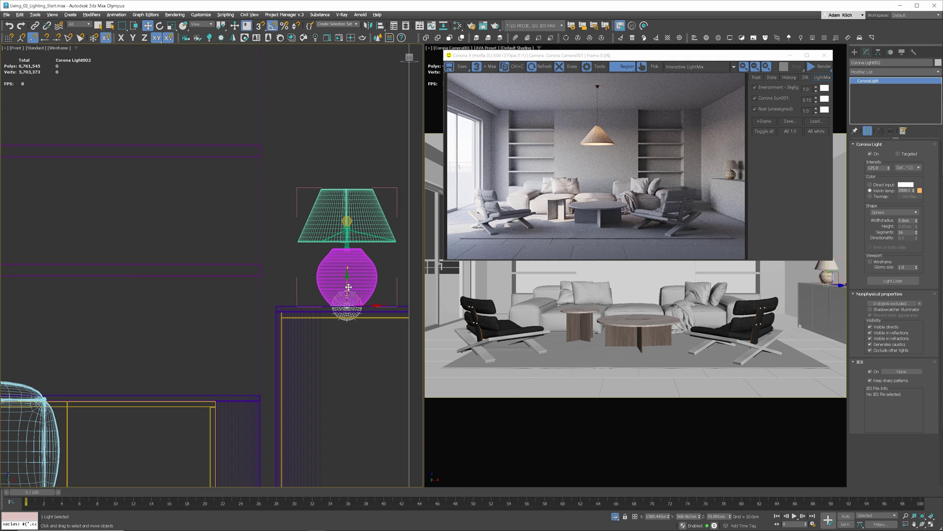
key(F6)
drag(349, 286, 359, 200)
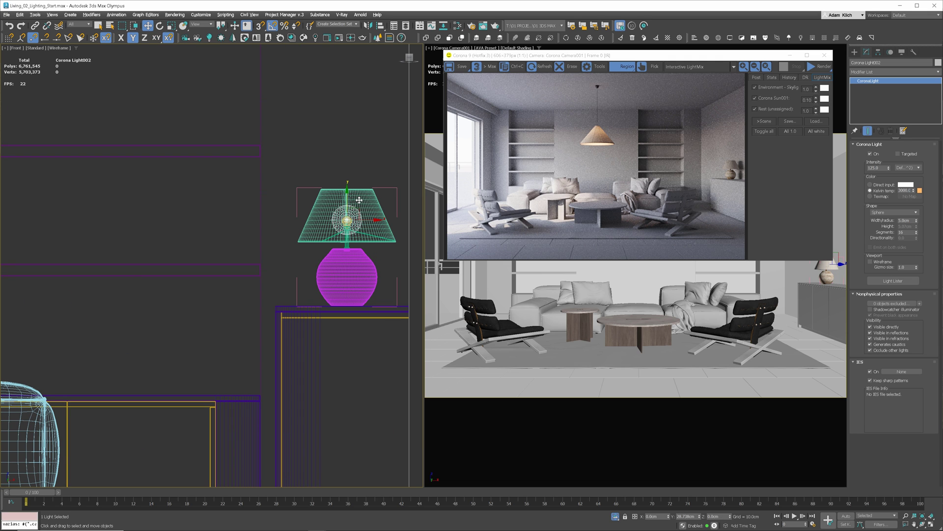
- Set the light radius to 1.5 cm, then adjust it to 1.8 cm
click(909, 220)
text(1.5)
key(Return)
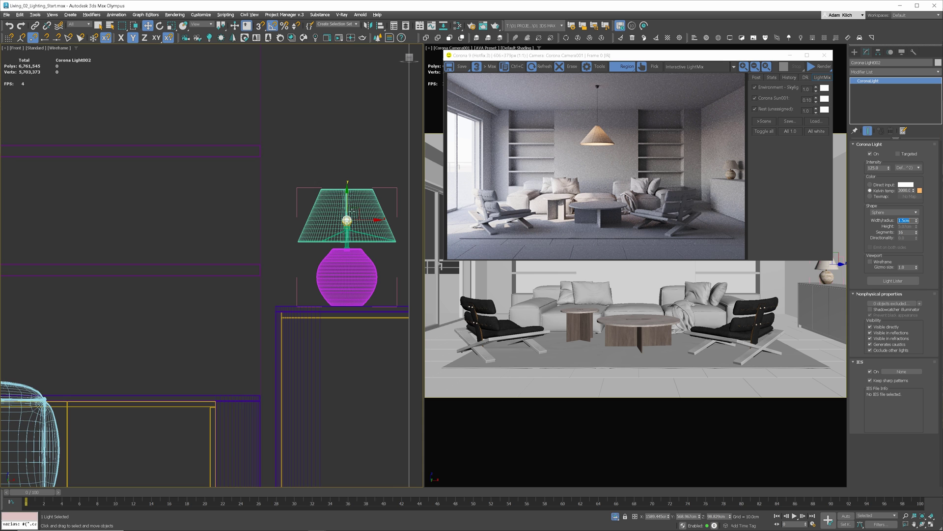
scroll(352, 212, up, 8)
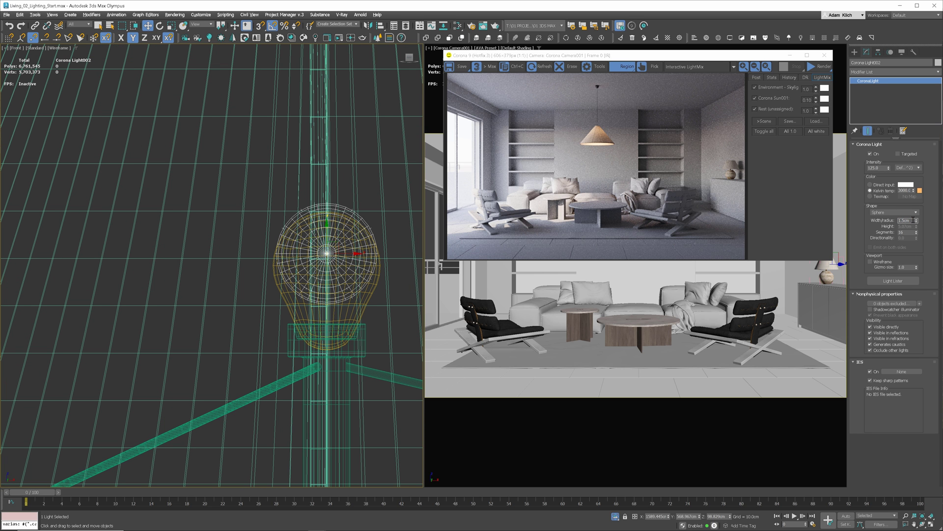
text(1.8)
key(Return)
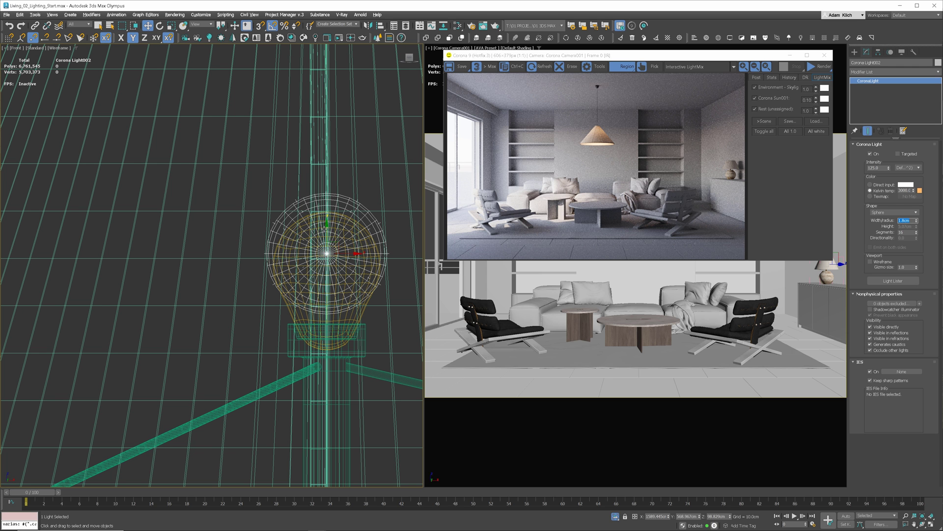
scroll(334, 231, down, 3)
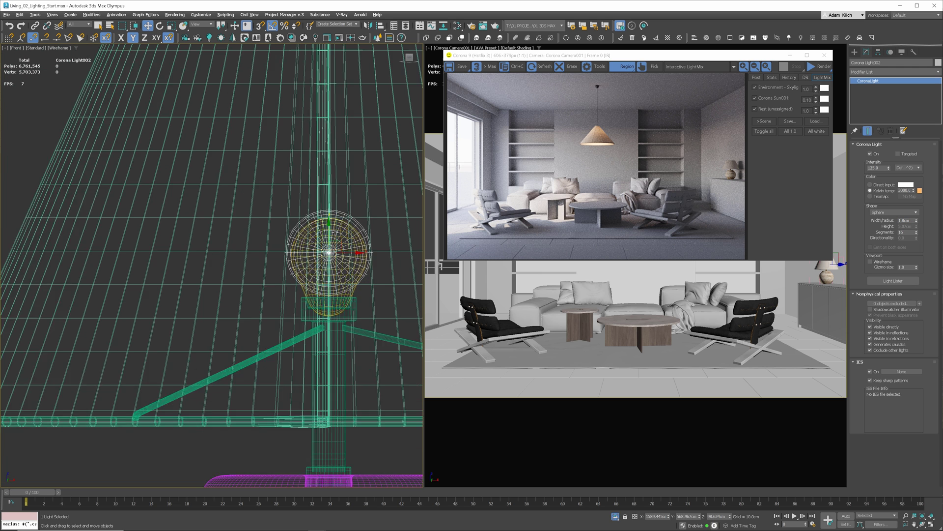
scroll(339, 232, down, 4)
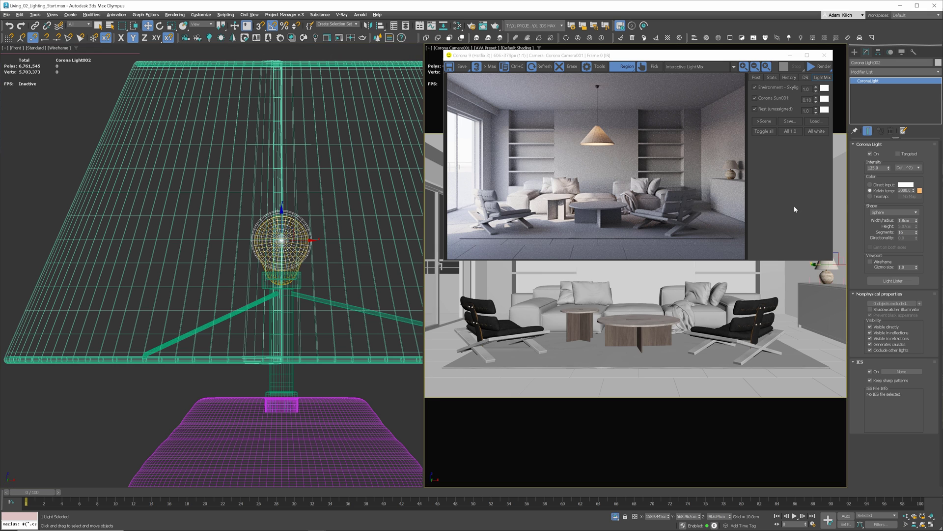
- Add two CShading_LightSelect render elements in Render Setup
click(470, 27)
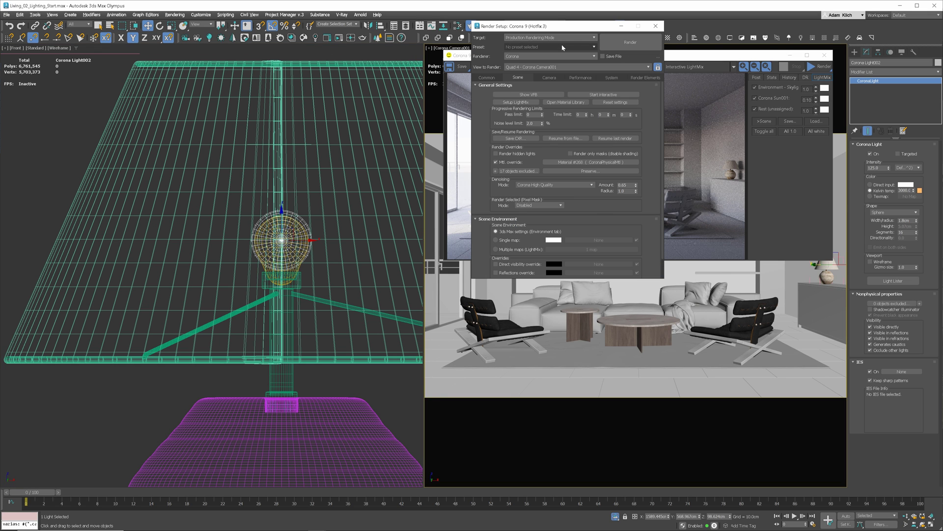
click(645, 77)
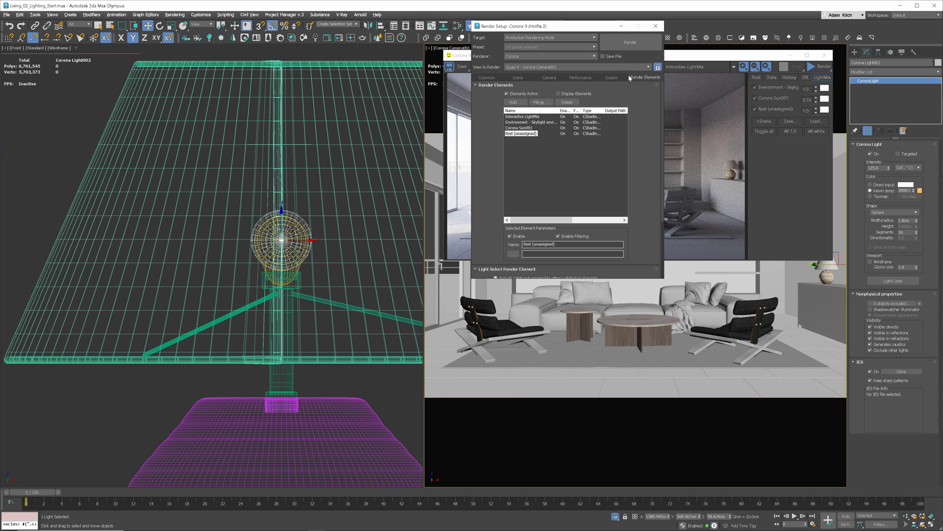
click(515, 103)
scroll(536, 148, down, 3)
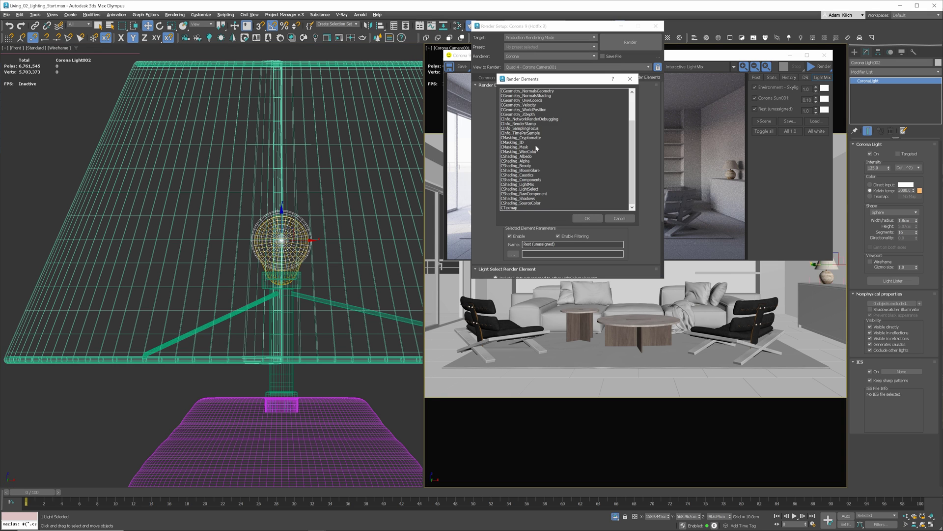
double_click(537, 189)
click(515, 103)
scroll(537, 176, down, 3)
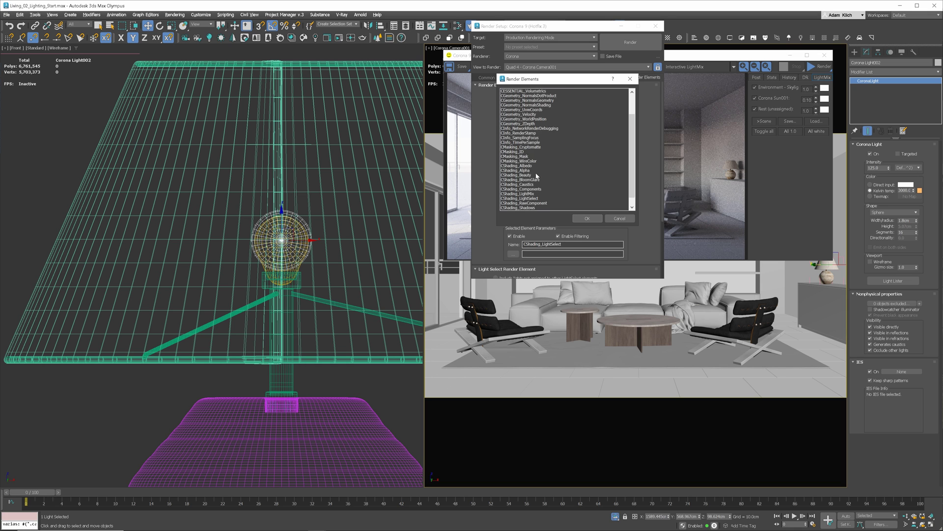
double_click(537, 189)
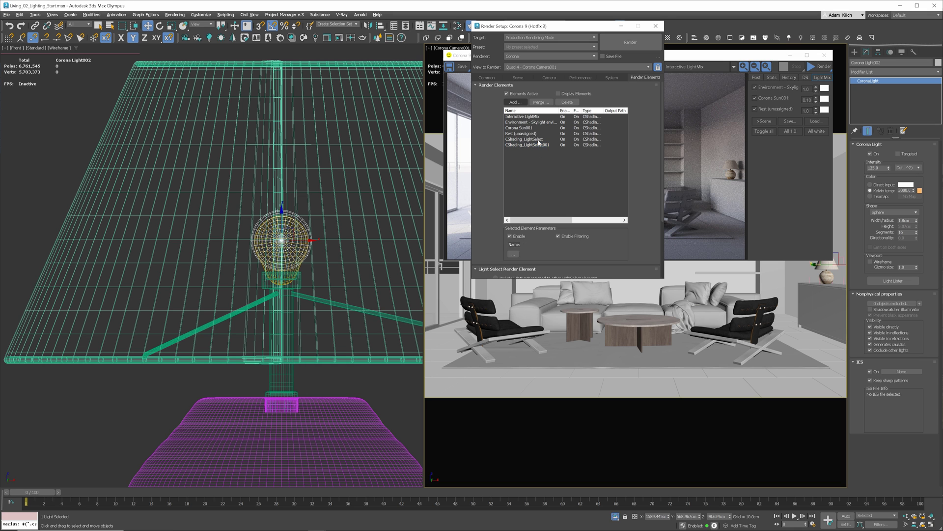
- Rename the elements Ceiling Lamp and Side Lamp, adding Corona Light002 to Side Lamp
click(538, 140)
drag(564, 244, 480, 251)
text(Ceilin)
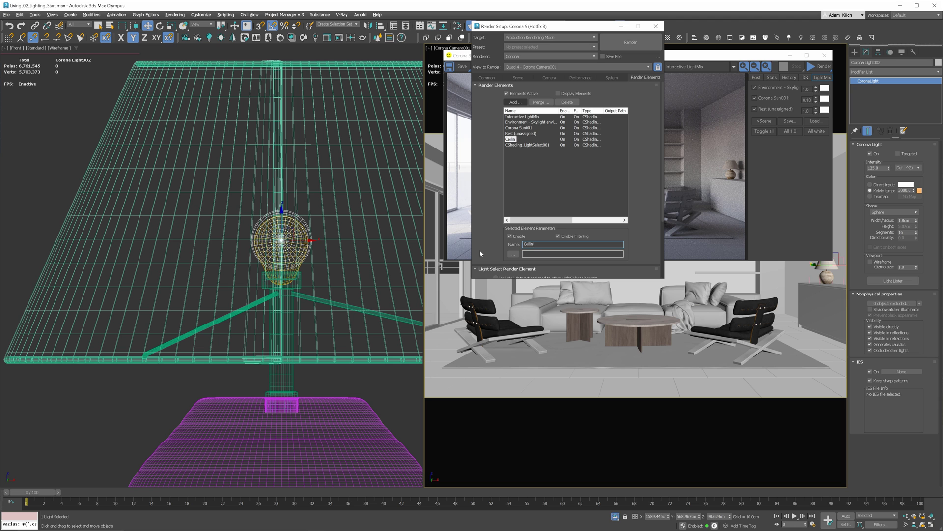
text(g Lamp)
click(512, 145)
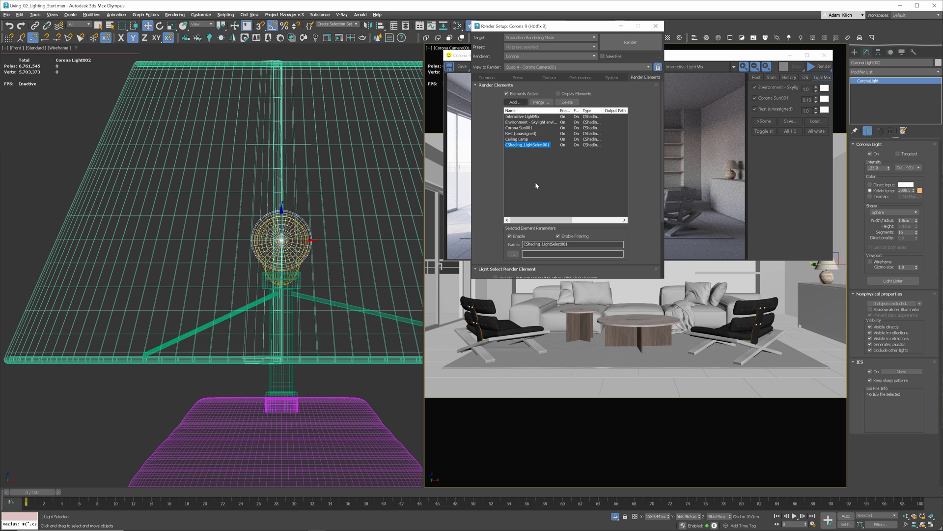
text(Side Lamp)
scroll(638, 238, down, 3)
click(635, 246)
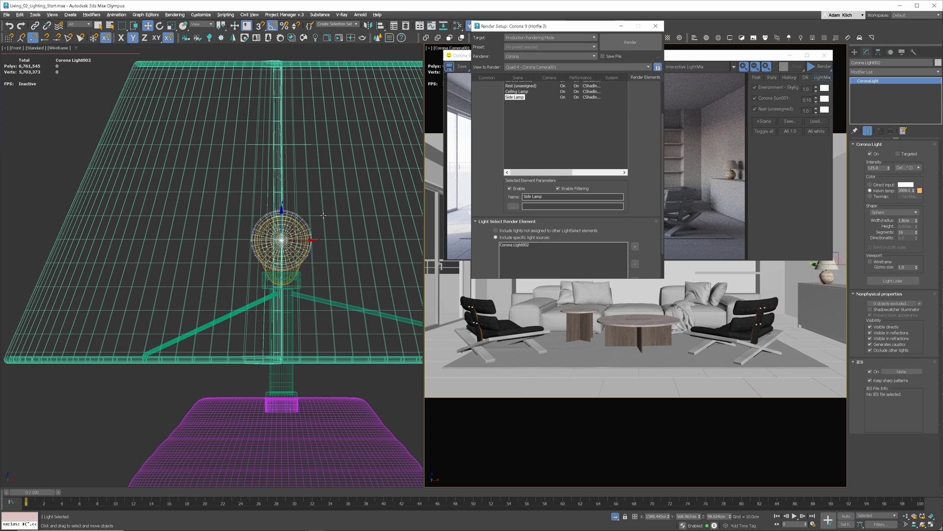
scroll(323, 215, down, 10)
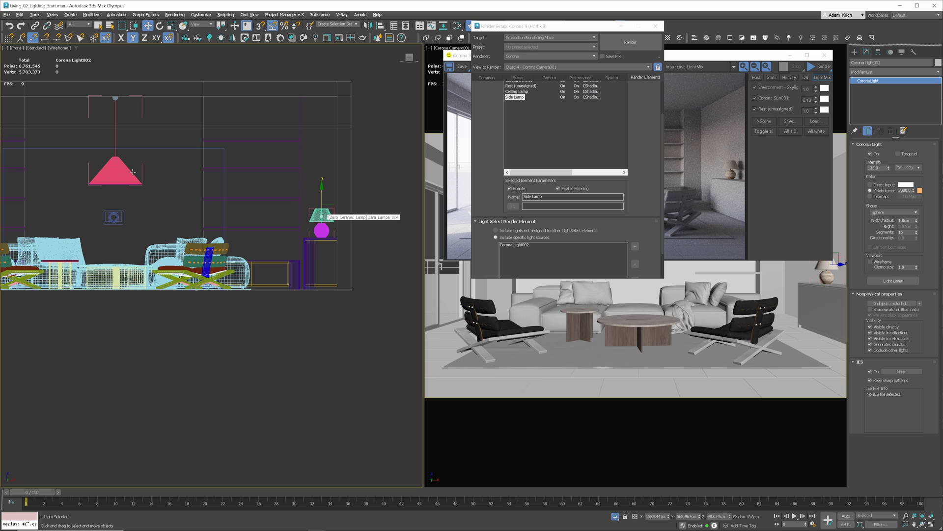
- With selection limited to Lights, add the pendant's Corona Light001 to the Ceiling Lamp element
click(115, 175)
right_click(164, 172)
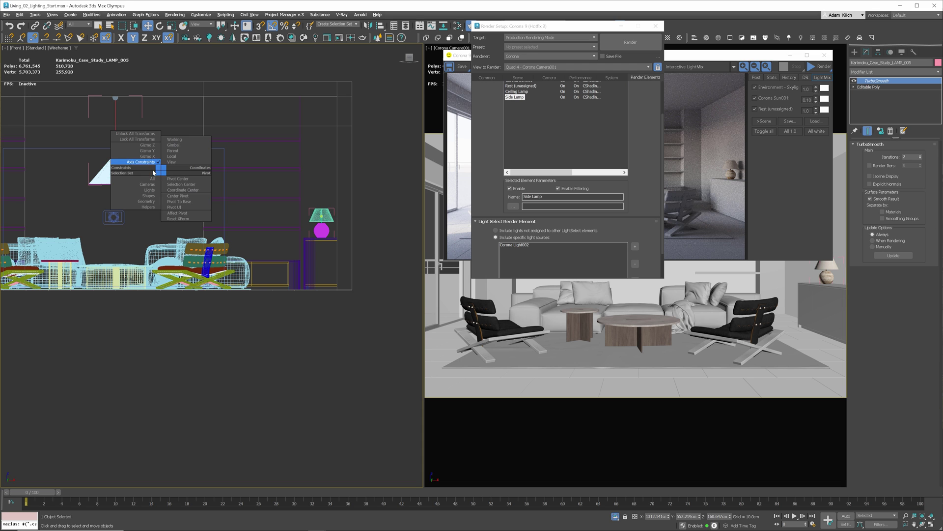
click(149, 186)
click(118, 173)
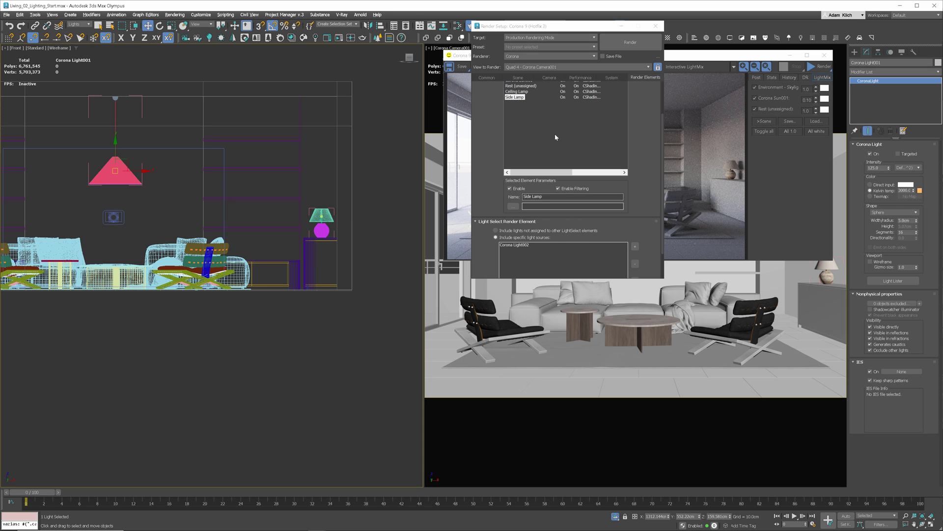
click(517, 92)
click(635, 247)
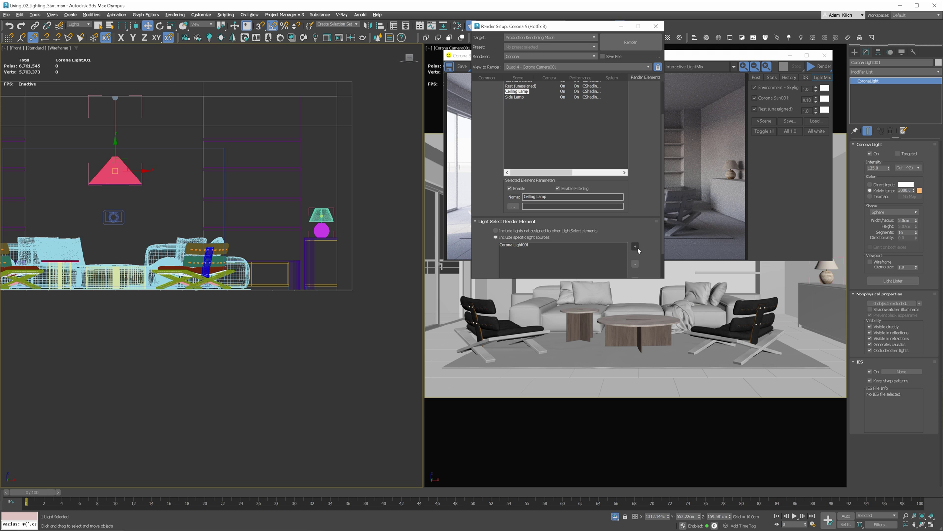
- Start interactive rendering, toggle the Side Lamp LightMix layer, and raise its level (2, then 4)
click(696, 109)
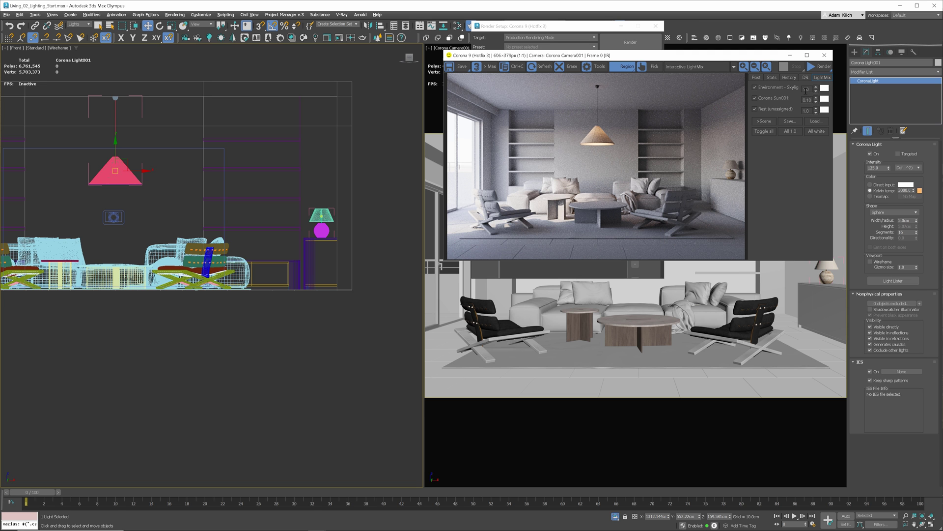
right_click(708, 271)
click(699, 256)
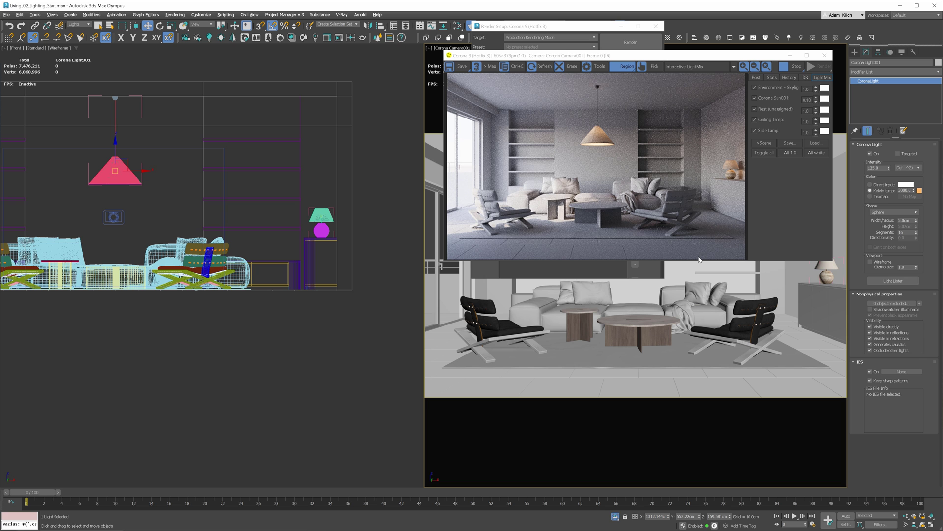
click(755, 130)
click(755, 131)
text(2)
key(Return)
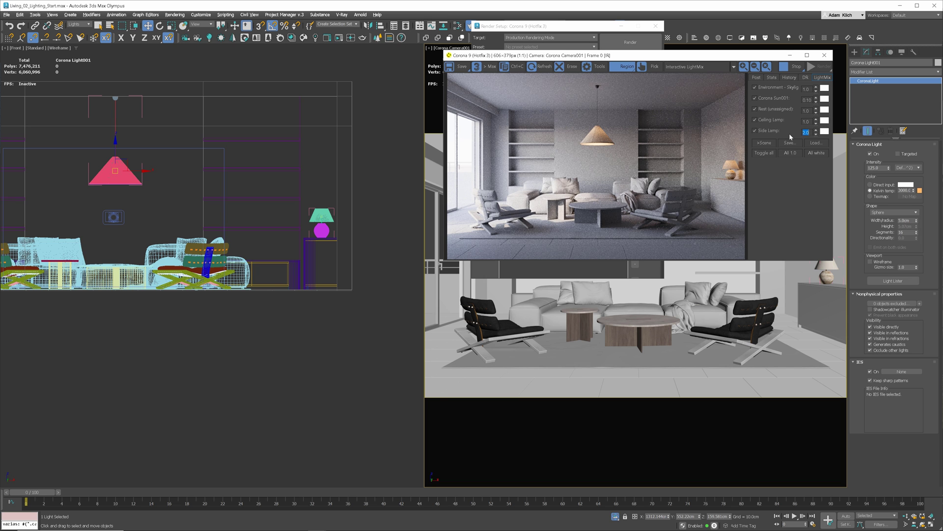
text(4)
key(Return)
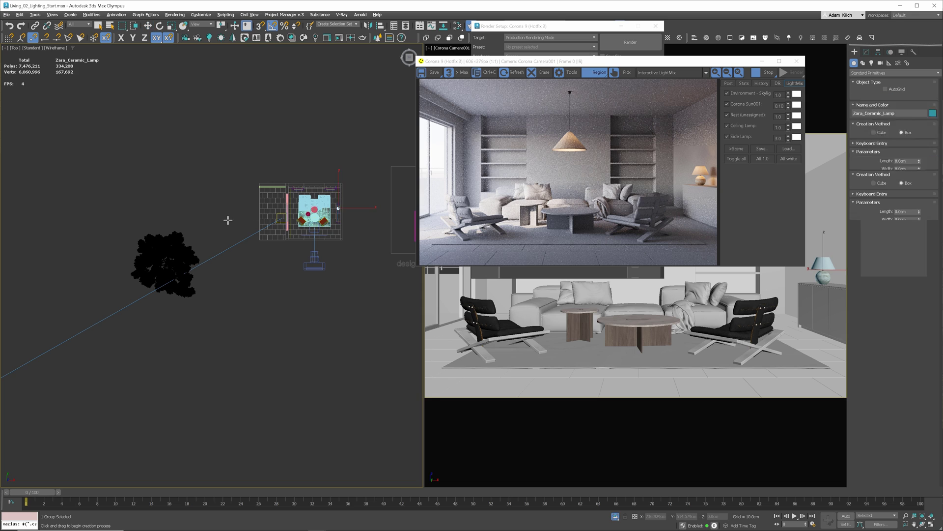
- Draw a large box covering the whole scene and give it a red display colour
drag(67, 103, 408, 343)
click(411, 347)
key(f)
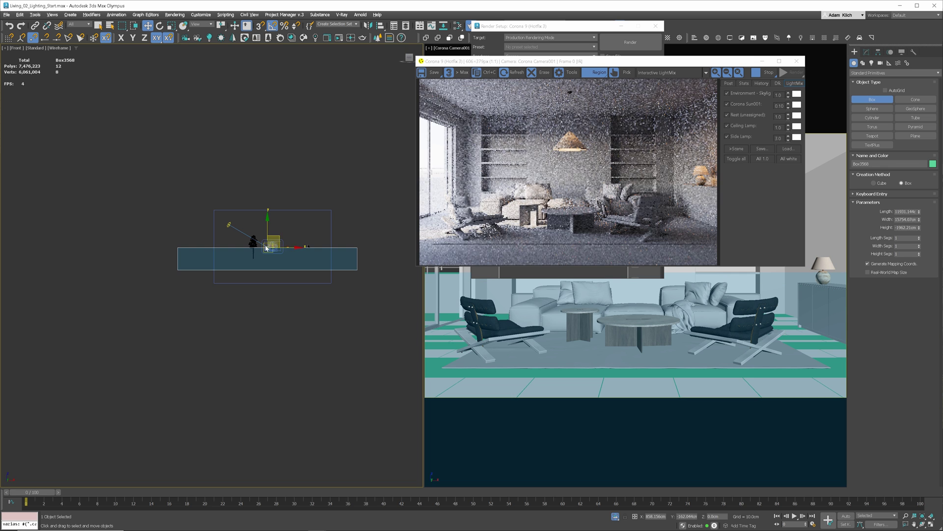
key(w)
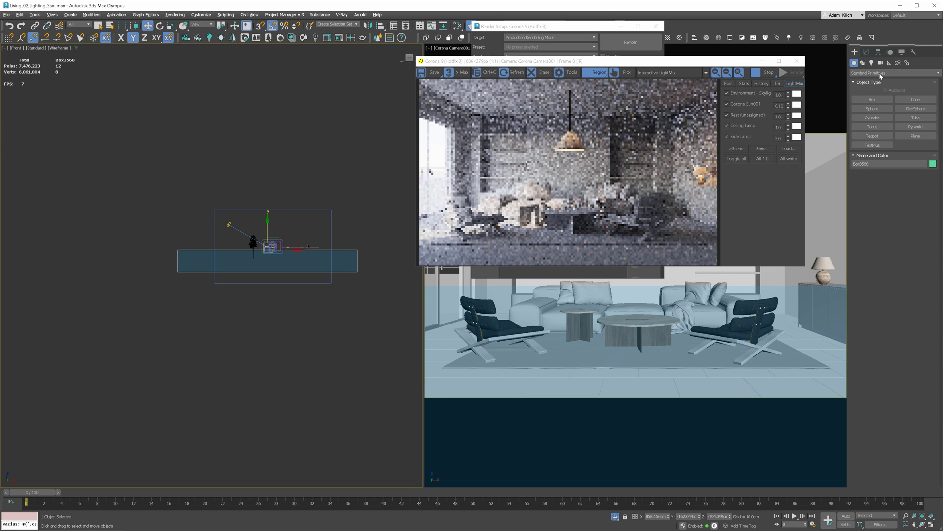
click(866, 52)
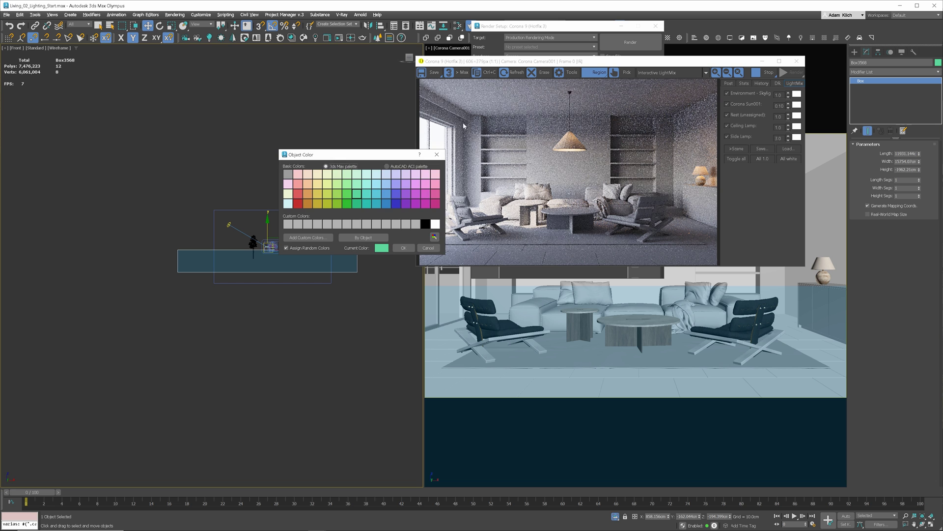
click(298, 205)
click(403, 248)
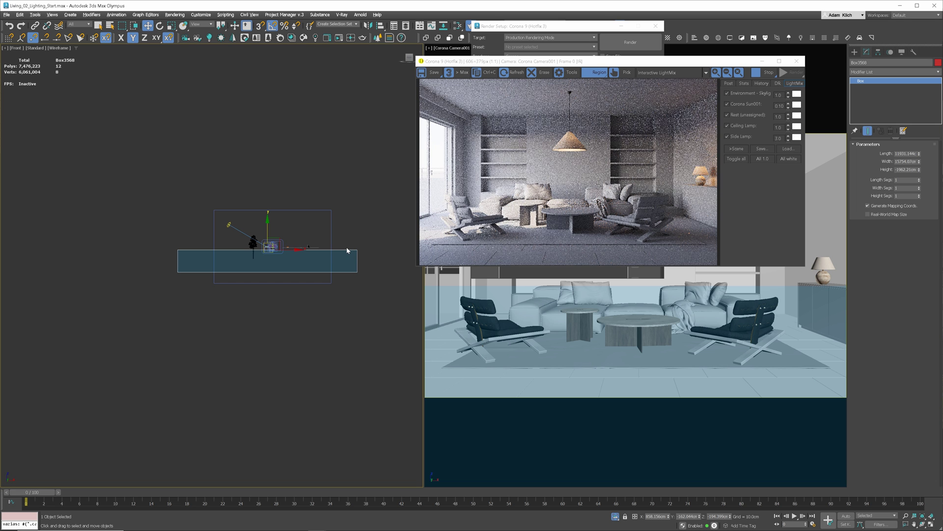
- Set the box height to 0 and stretch its length to about 24578 cm
alt+middle_drag(347, 250, 358, 243)
click(549, 26)
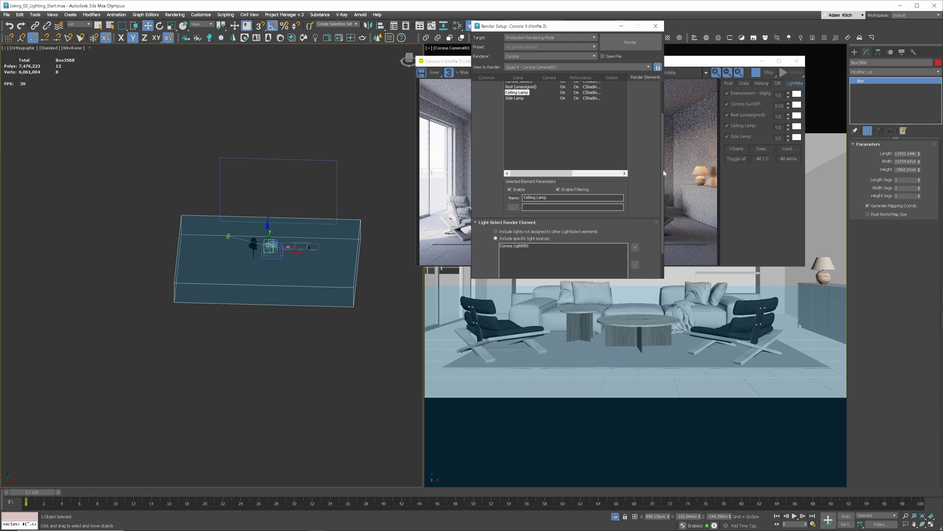
click(518, 77)
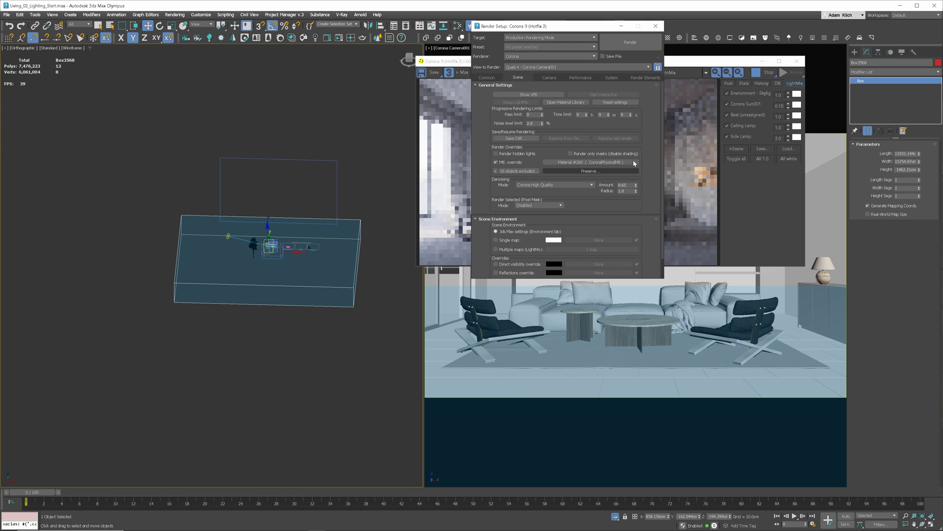
click(688, 161)
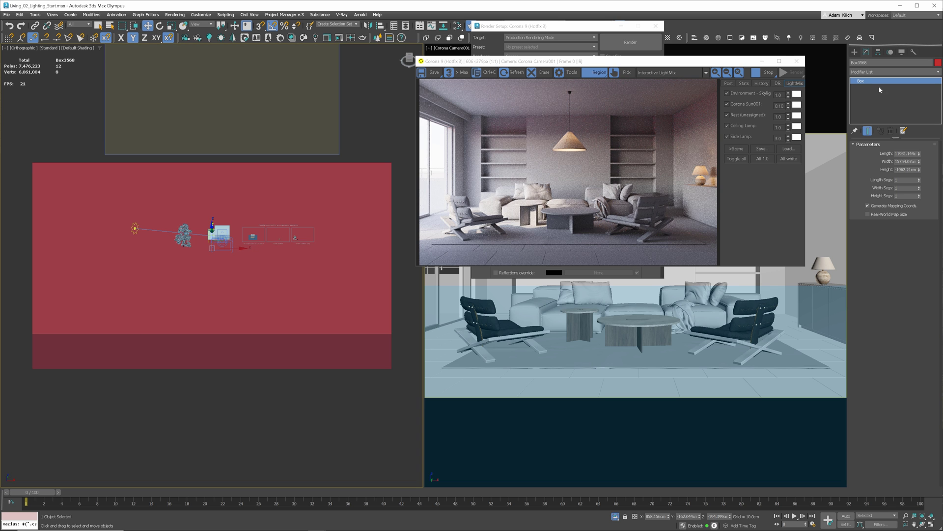
right_click(920, 170)
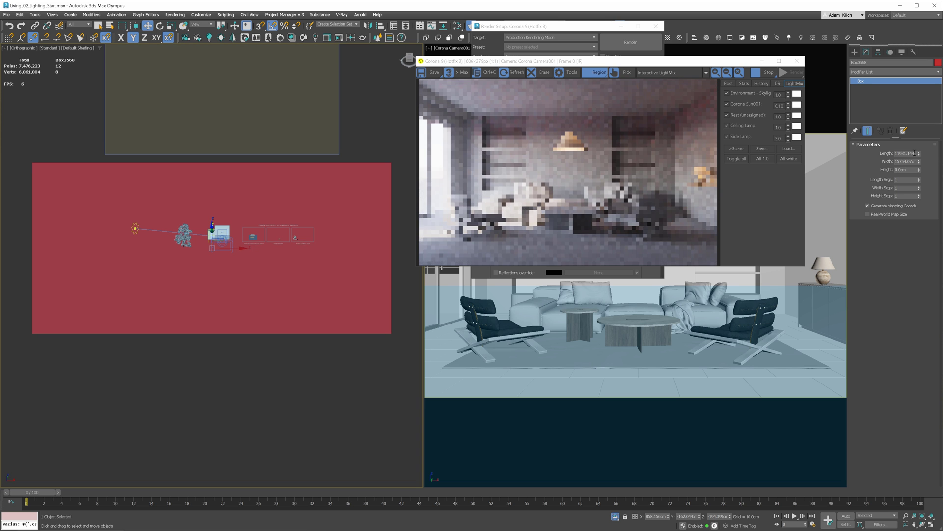
double_click(909, 154)
drag(919, 153, 921, 152)
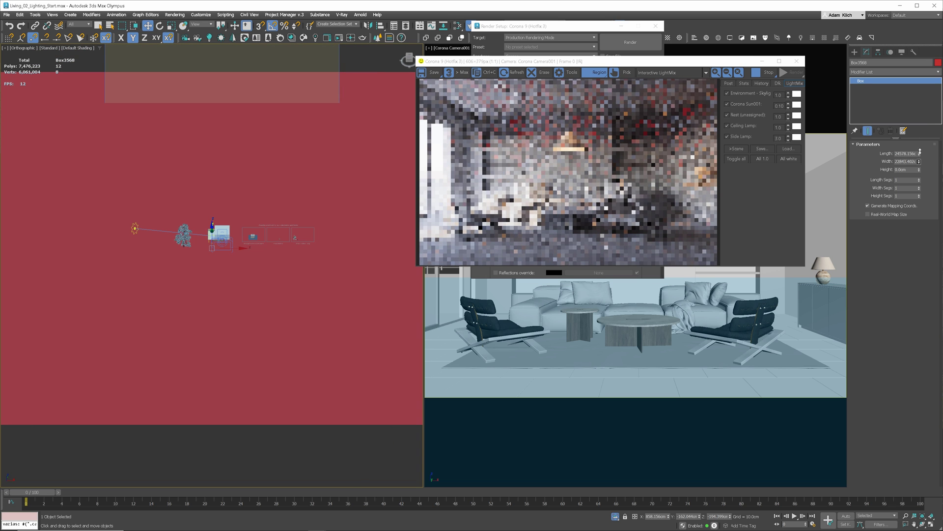
- Create a CoronaPhysicalMtl, assign it to the ground box, and darken its base colour to 0.208
key(m)
right_click(112, 250)
mouse_move(147, 254)
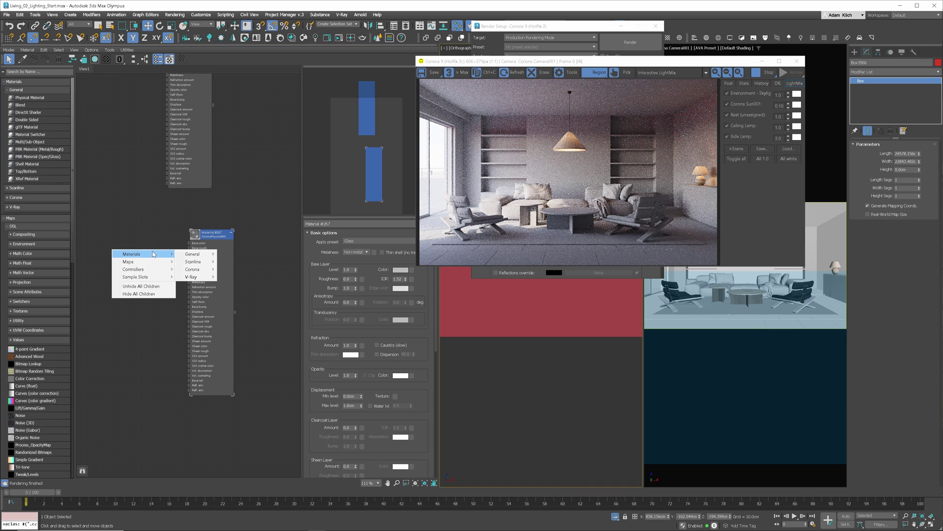
click(233, 269)
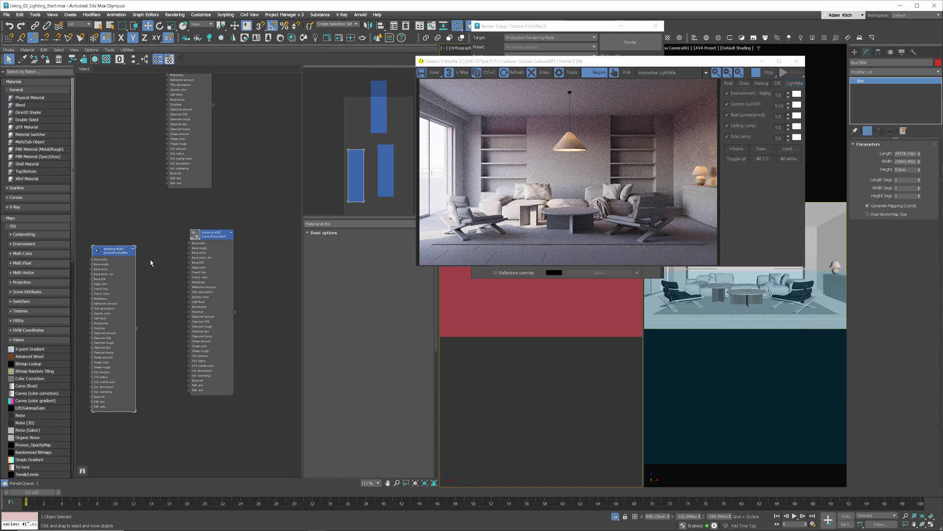
drag(114, 247, 119, 236)
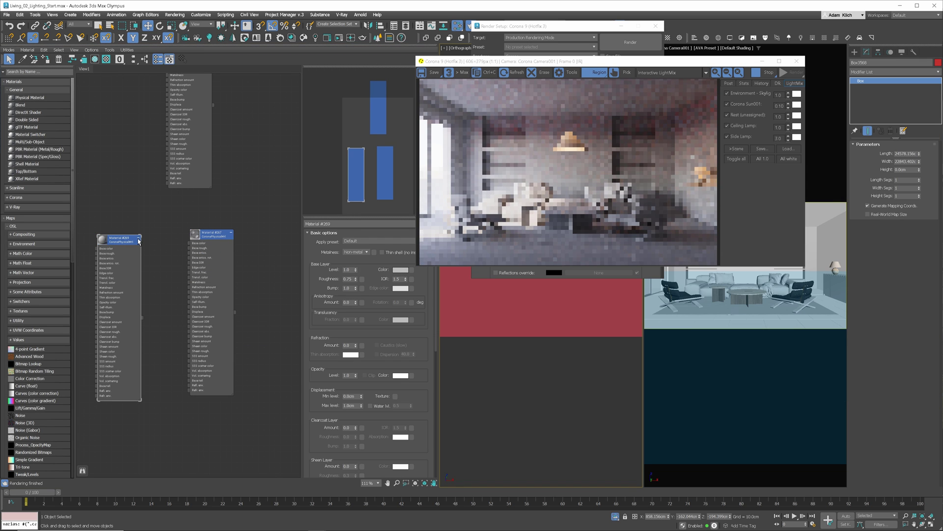
click(45, 59)
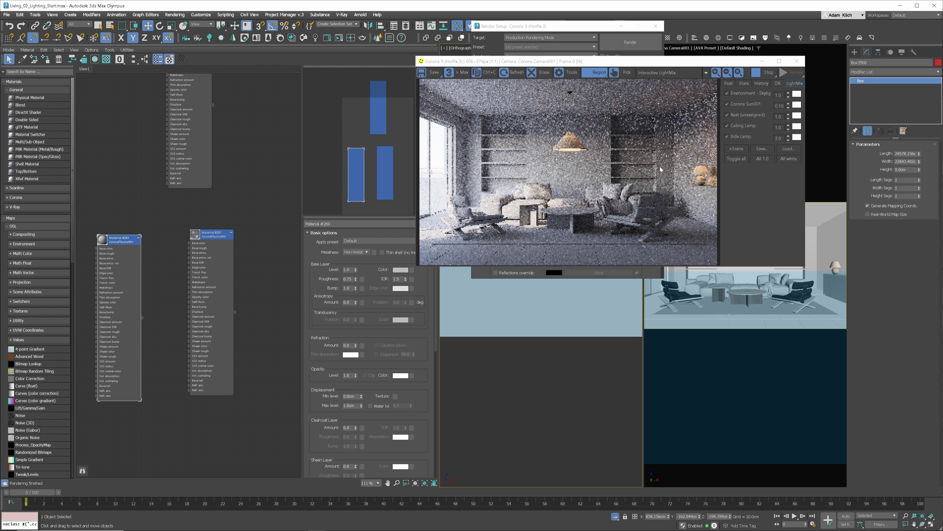
click(401, 270)
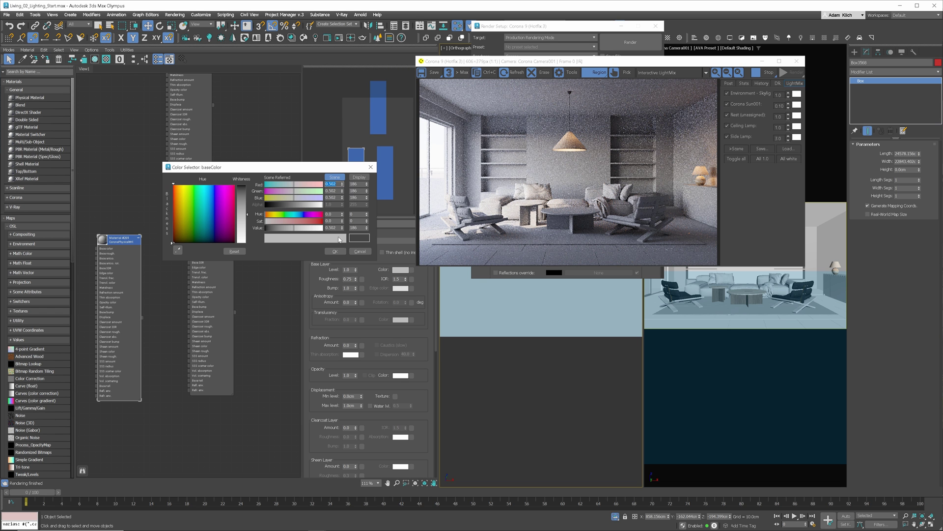
drag(342, 228, 356, 298)
click(342, 251)
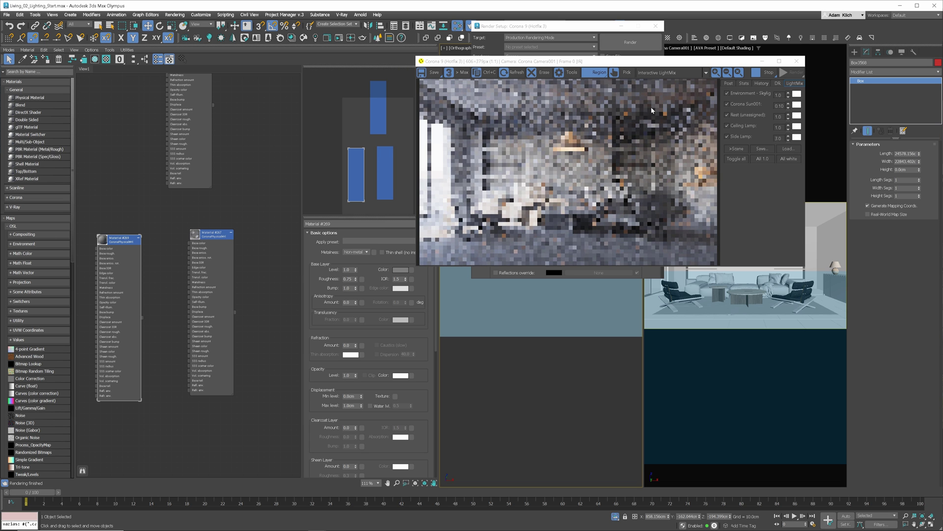
- Resize and move the render region, then clear it, and select the side lamp's Corona light
drag(690, 130, 690, 224)
drag(669, 177, 526, 216)
click(572, 122)
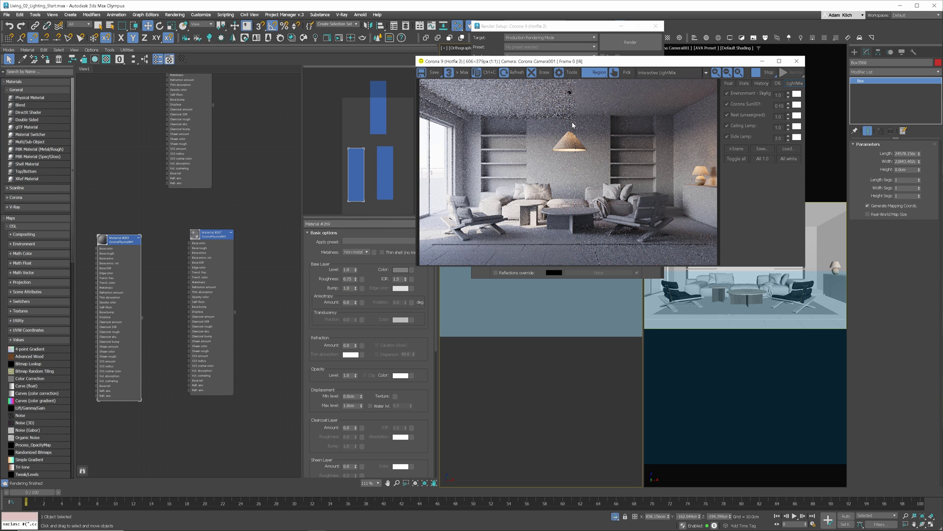
click(836, 266)
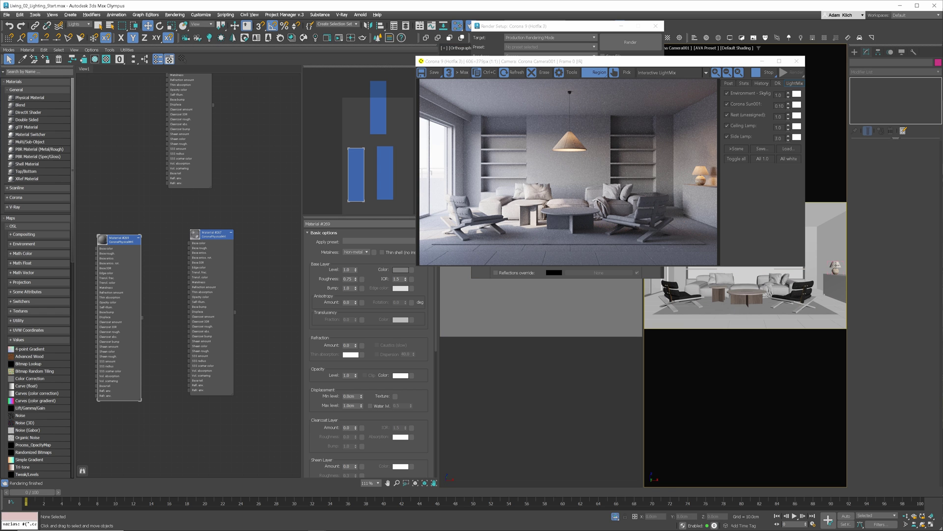
click(836, 266)
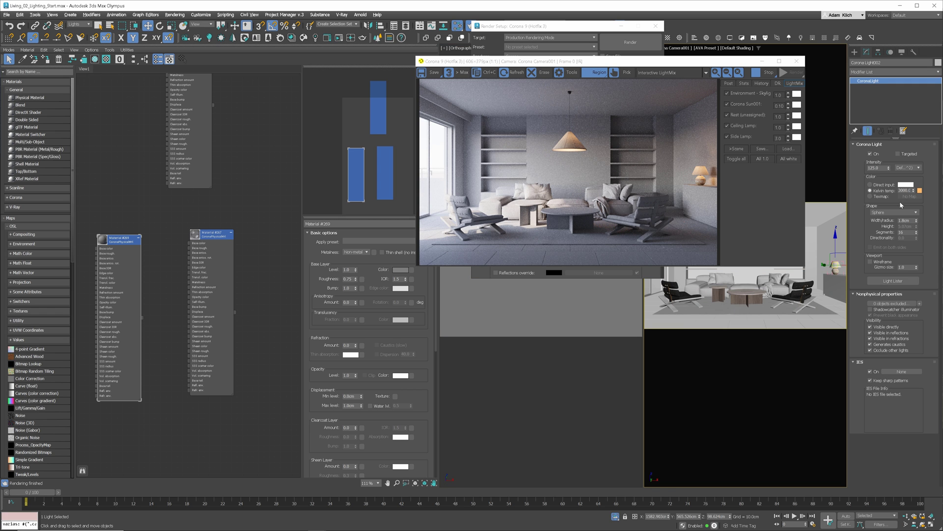
- Set the side lamp light's intensity to 500, return Side Lamp LightMix to 1.0, and draw a render region
click(882, 168)
text(500)
key(Return)
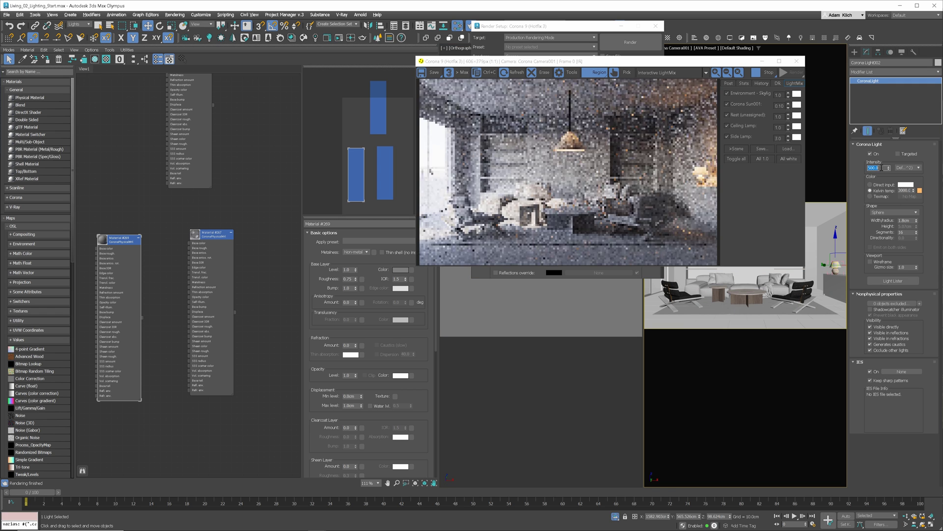
drag(788, 141, 788, 145)
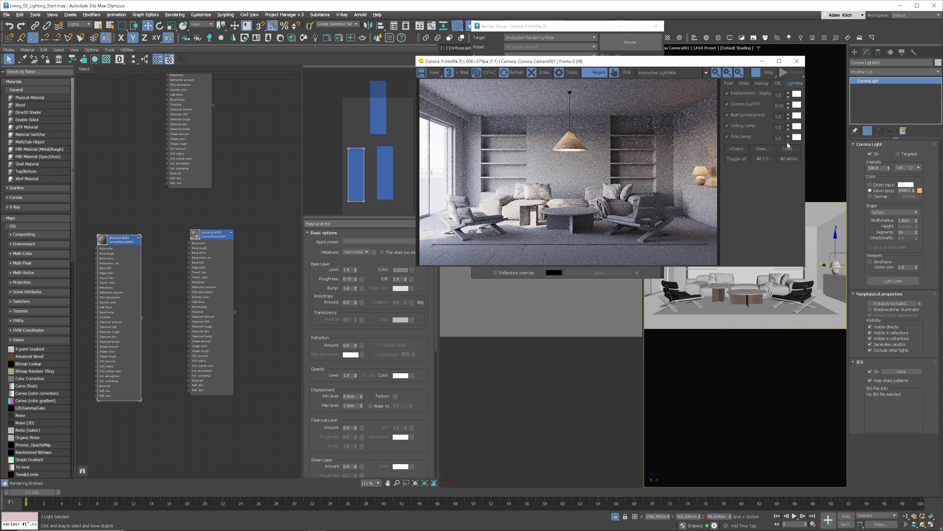
drag(686, 192, 719, 137)
- Set the light's colour temperature to 2500 K
double_click(904, 190)
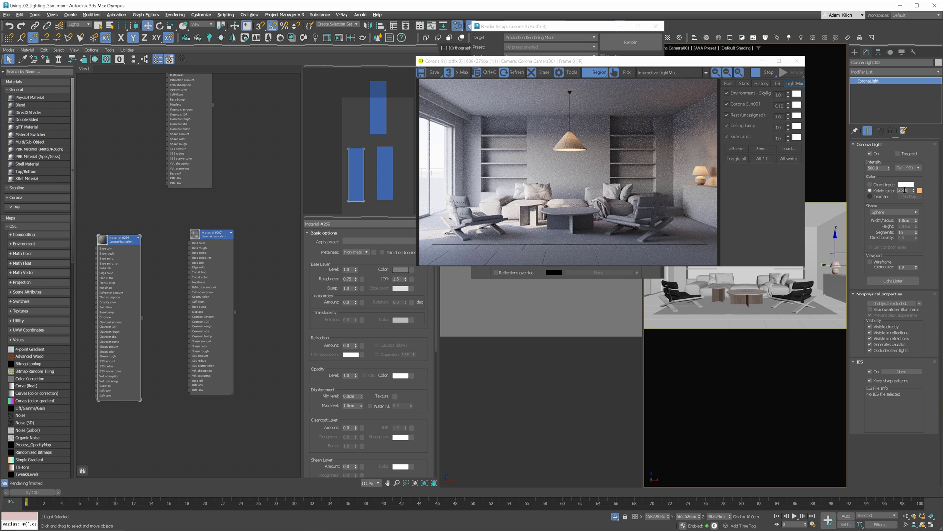
text(2500)
key(Return)
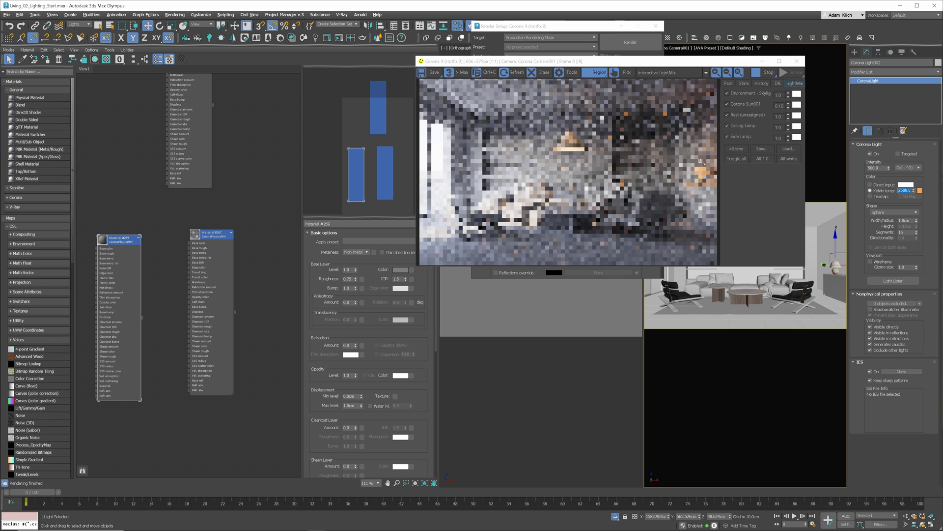